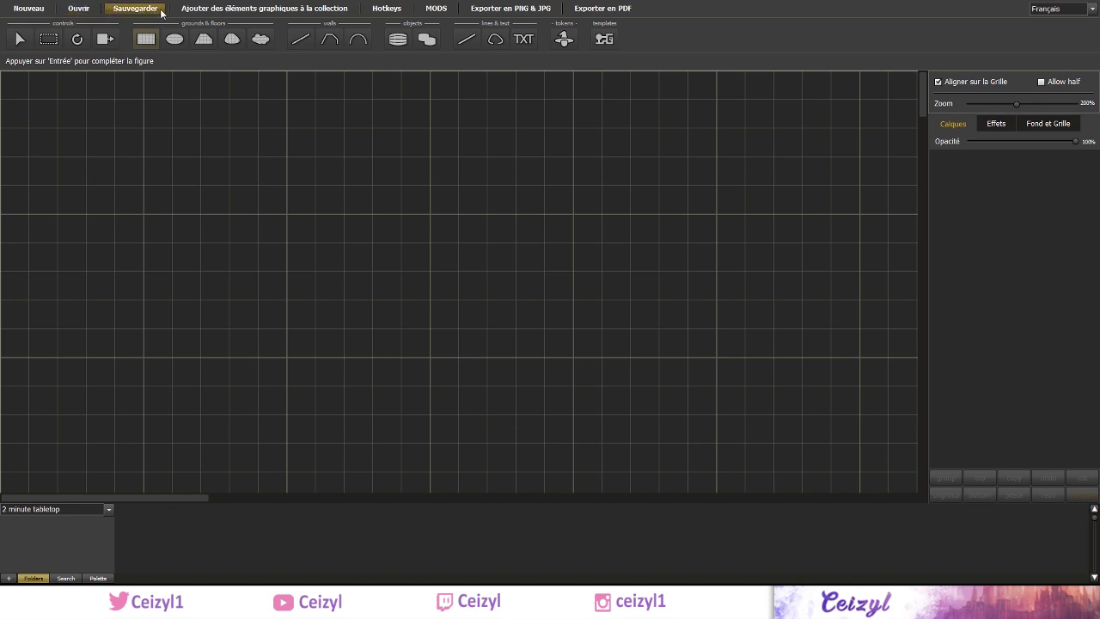
- Look over the list of keyboard shortcuts and close it
left_click(409, 12)
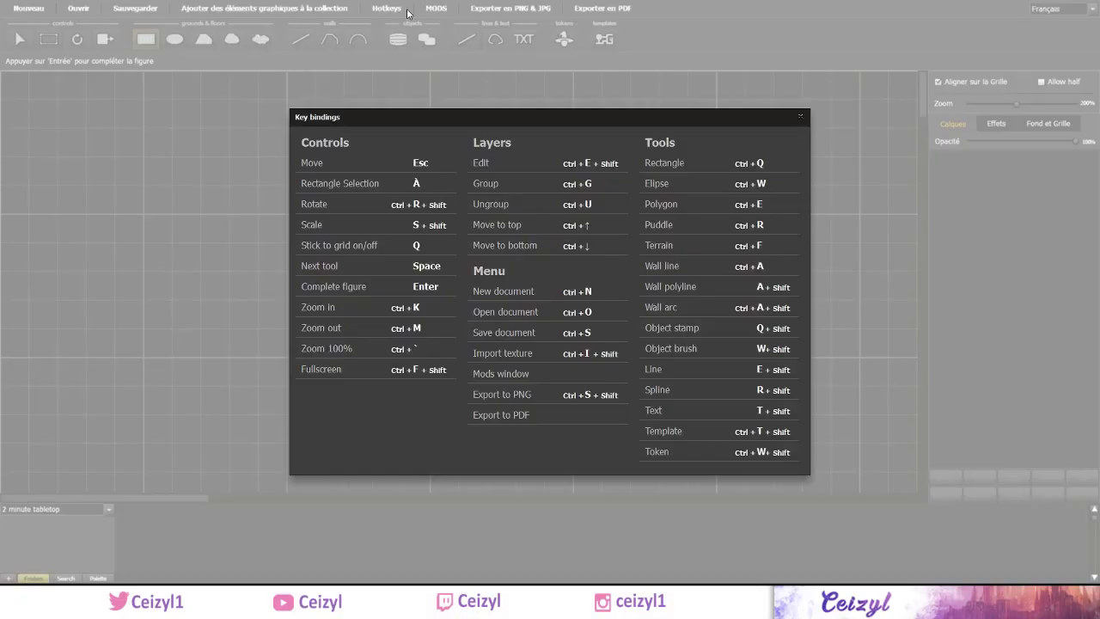
left_click(799, 116)
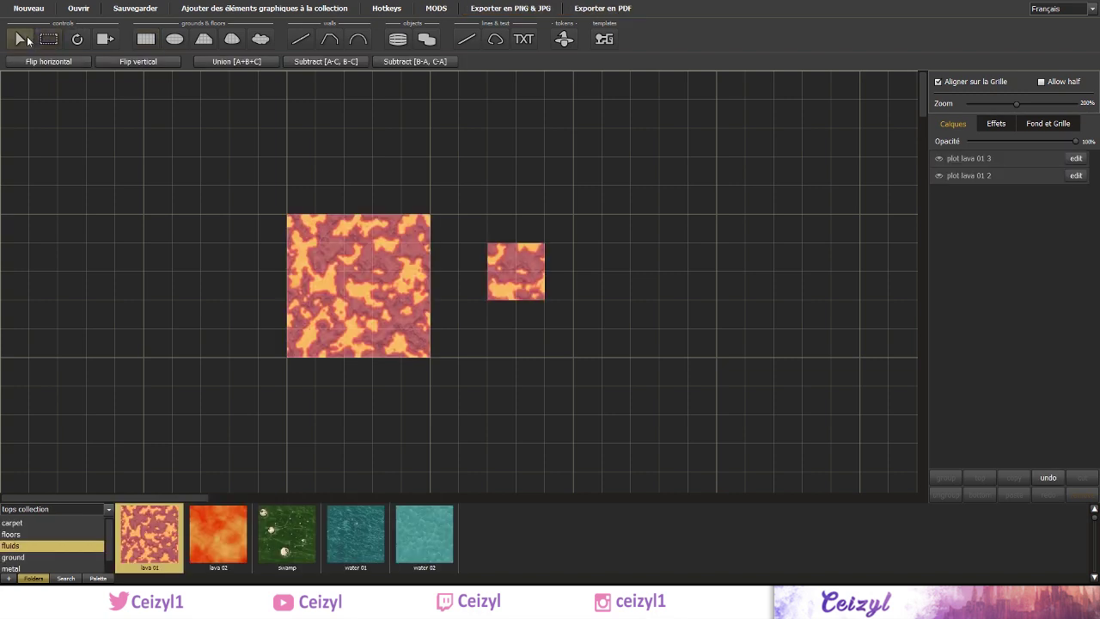
- Move the large lava square up one grid cell and the small one down one cell, and area-select the small one
left_click(319, 238)
left_click_drag(319, 239, 317, 196)
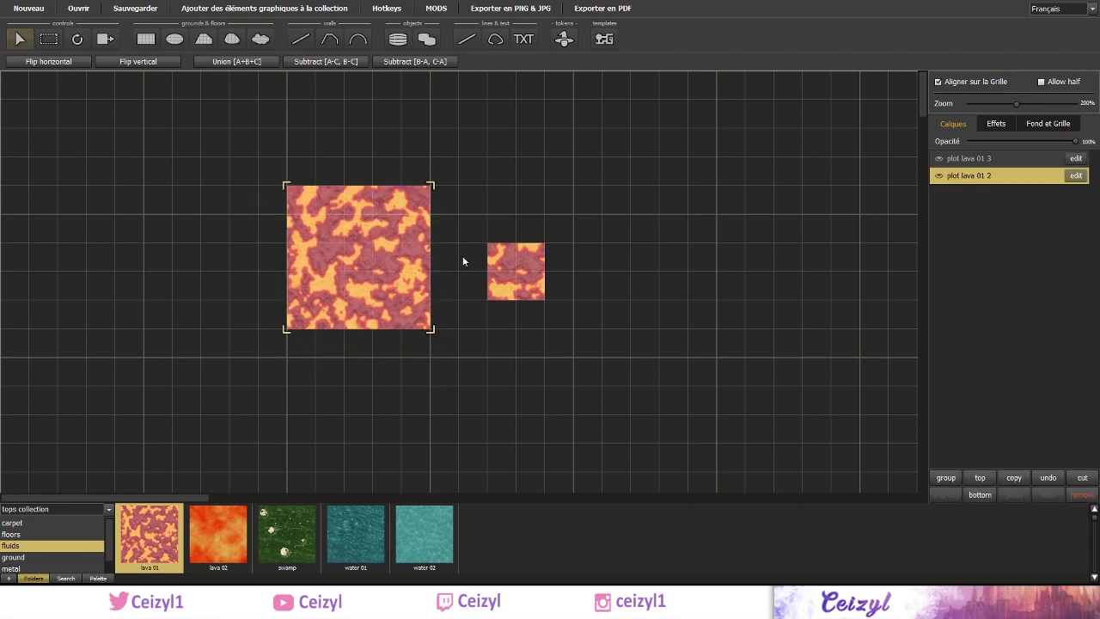
left_click(510, 271)
left_click_drag(511, 271, 510, 300)
left_click(53, 39)
left_click_drag(476, 243, 563, 358)
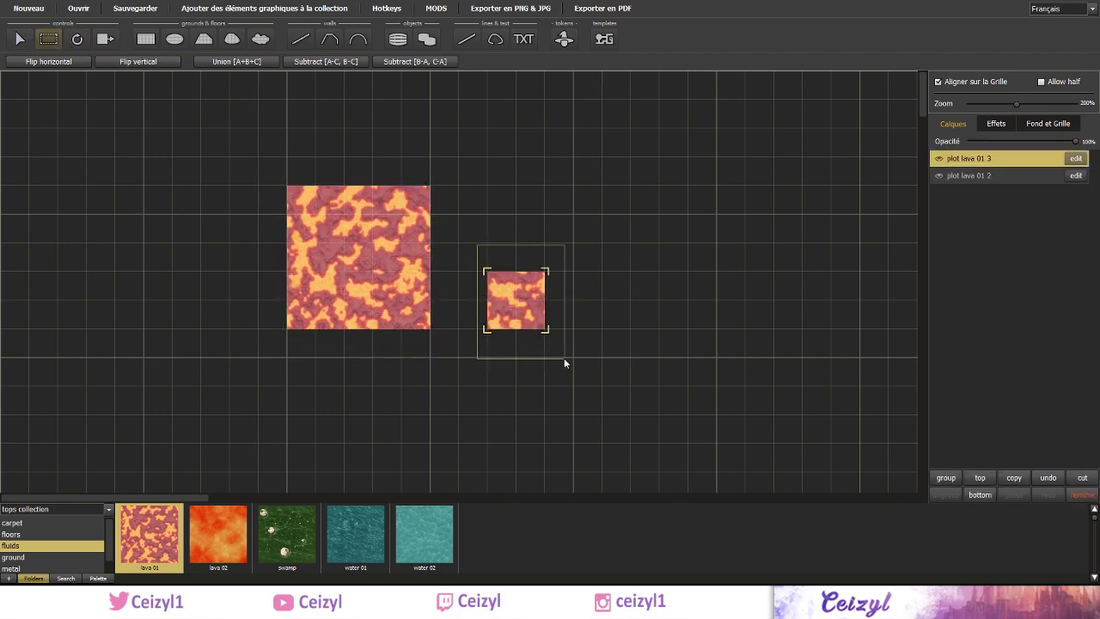
- Rotate the small lava square by about 45° and resize it with a freehand stretch plus a 2/3 vertical scale
left_click(78, 39)
left_click(516, 297)
left_click(105, 39)
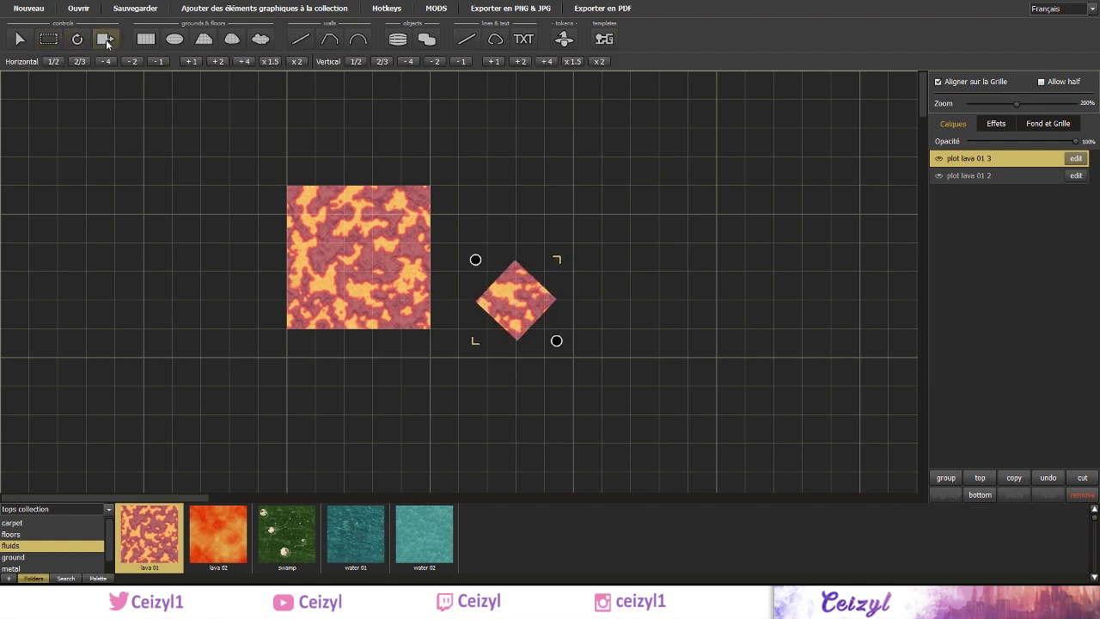
left_click_drag(475, 260, 457, 187)
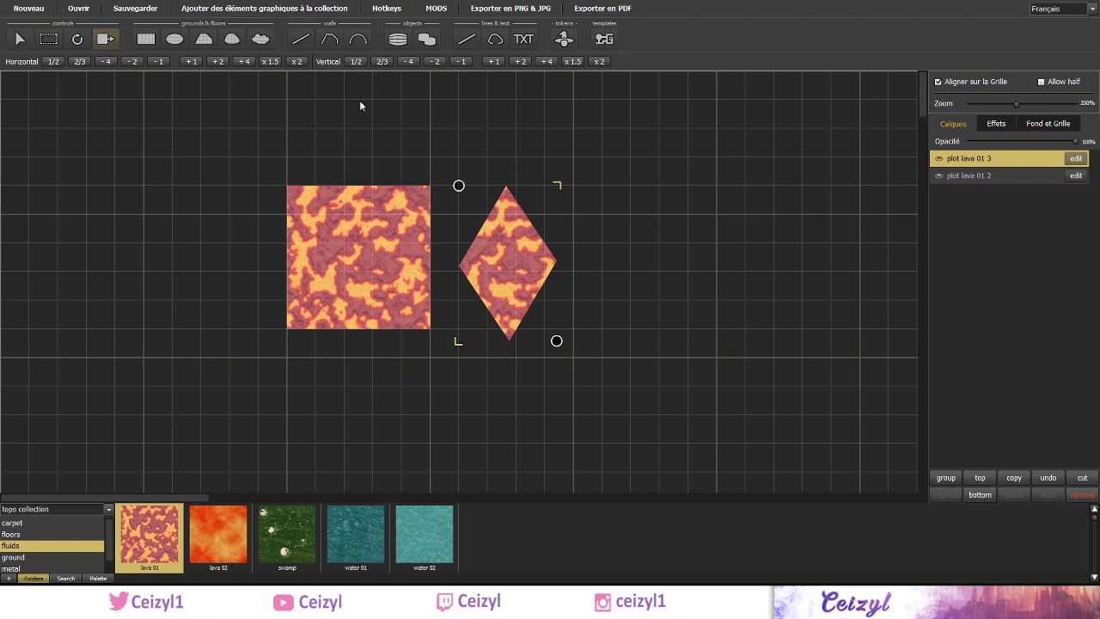
left_click(383, 62)
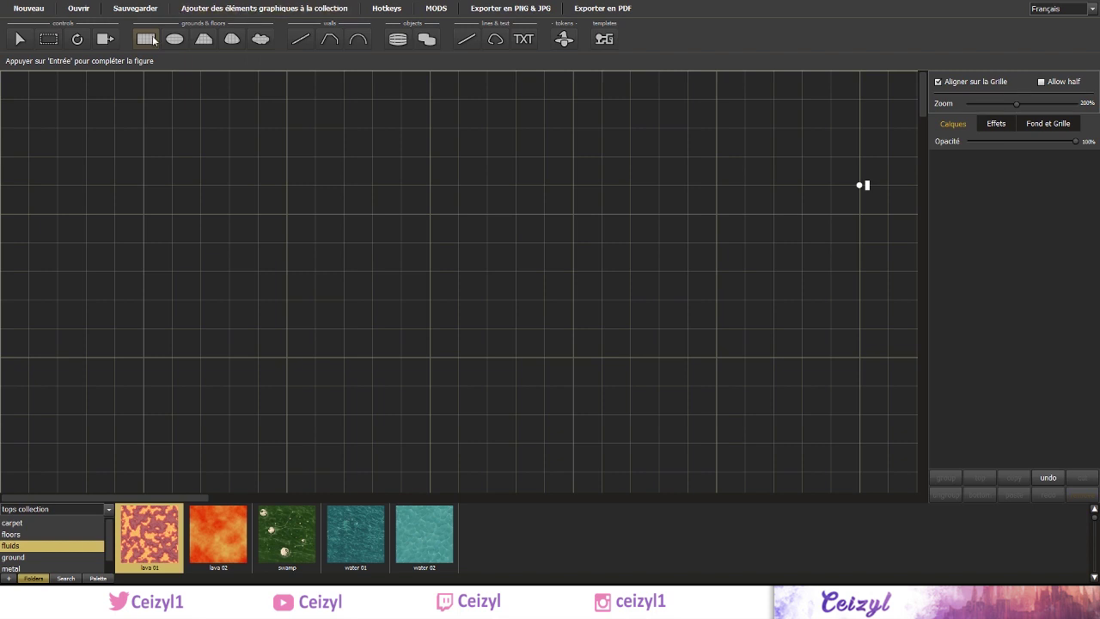
- Draw a 5 by 5 cell square and a circle 3 cells across beside it, both in lava 01
mouse_move(147, 214)
left_mouse_down()
mouse_move(263, 327)
mouse_move(267, 355)
mouse_move(284, 354)
left_mouse_up()
key("e")
left_click_drag(317, 243, 403, 327)
- Draw a zigzag-sided lava 01 polygon about 3 by 5 cells beside the circle
left_click(203, 38)
left_click(430, 214)
left_click(518, 214)
left_click(518, 358)
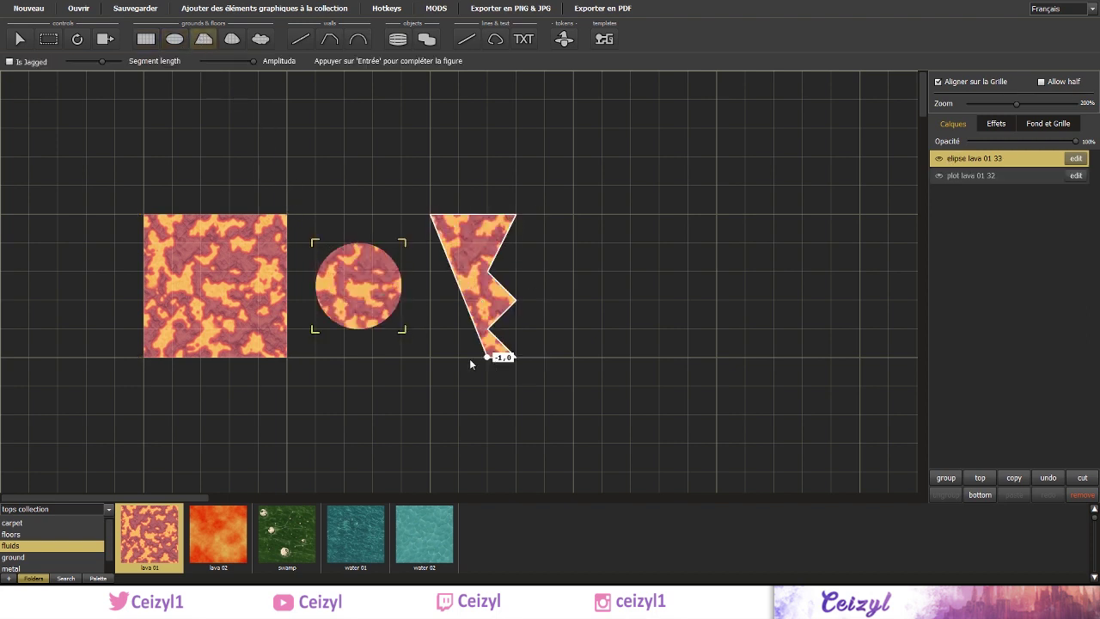
left_click(429, 359)
key("Return")
- Draw a smooth-edged lava 01 puddle with a narrow waist, about 3 by 5 cells, beside the zigzag polygon
left_click(232, 39)
left_click(573, 215)
left_click(544, 271)
left_click(573, 301)
left_click(544, 357)
left_click(631, 358)
left_click(602, 301)
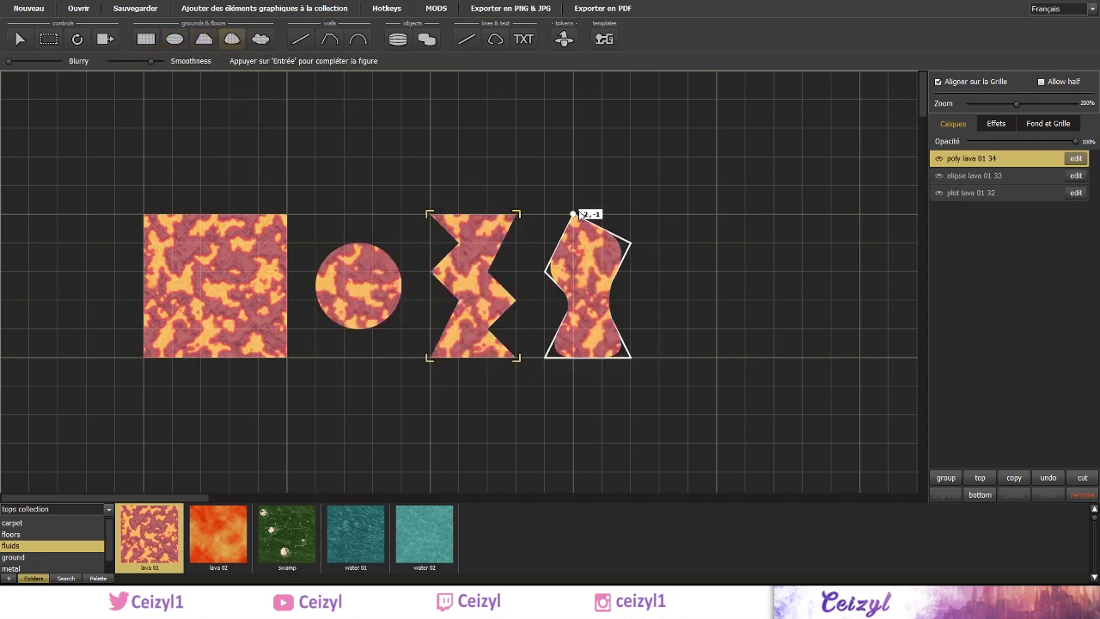
key("Return")
- Paint a freehand, soft-edged patch of lava 01 beside the puddle with the terrain brush
left_click(260, 38)
mouse_move(730, 206)
left_mouse_down()
mouse_move(685, 260)
mouse_move(715, 298)
left_mouse_up()
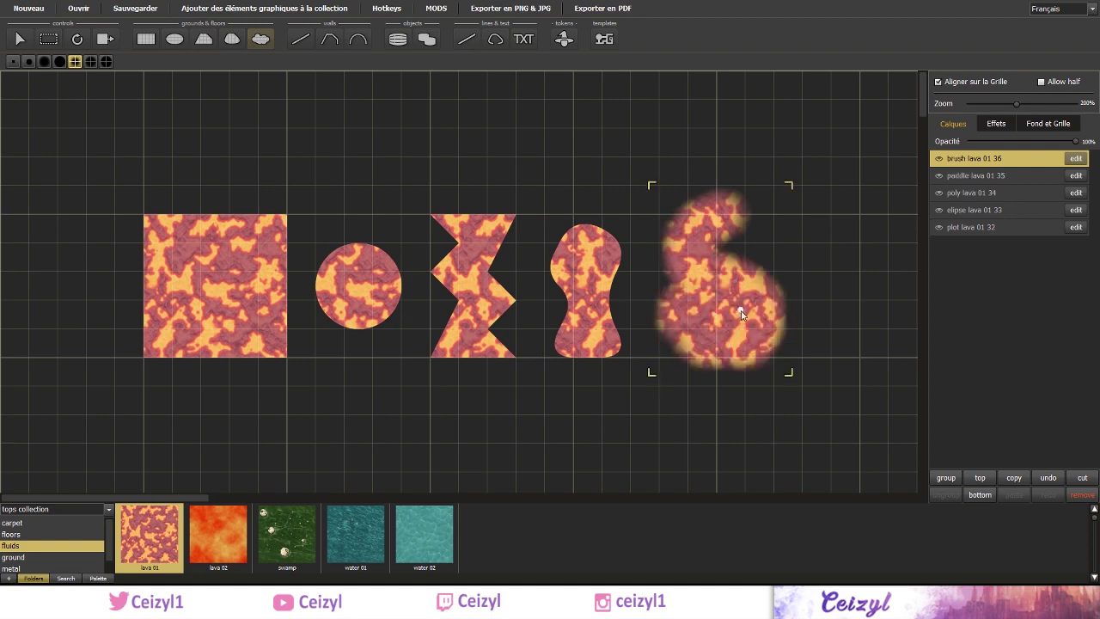
left_click(211, 39)
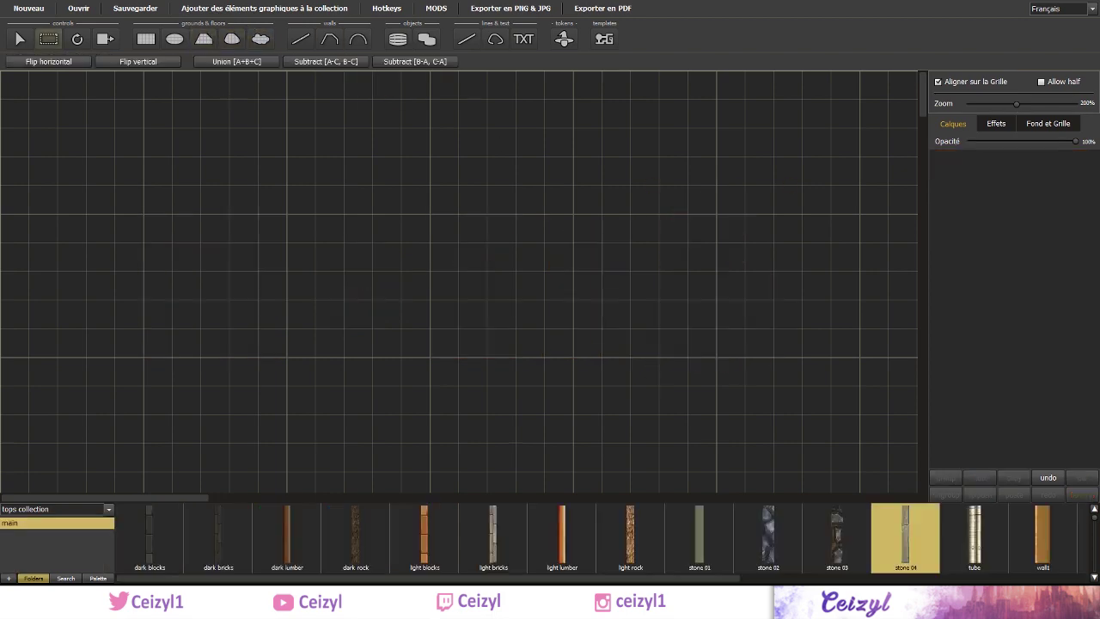
- Draw a straight vertical stone 04 wall 9 cells long on the empty map
left_click(300, 39)
left_click_drag(291, 162, 292, 321)
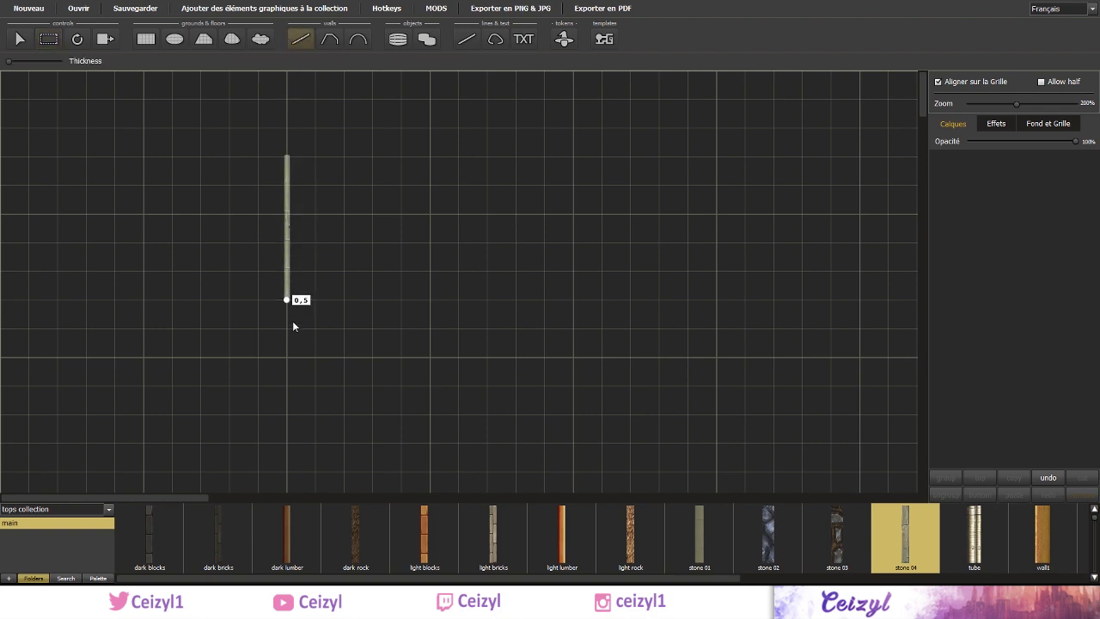
left_click_drag(289, 409, 289, 413)
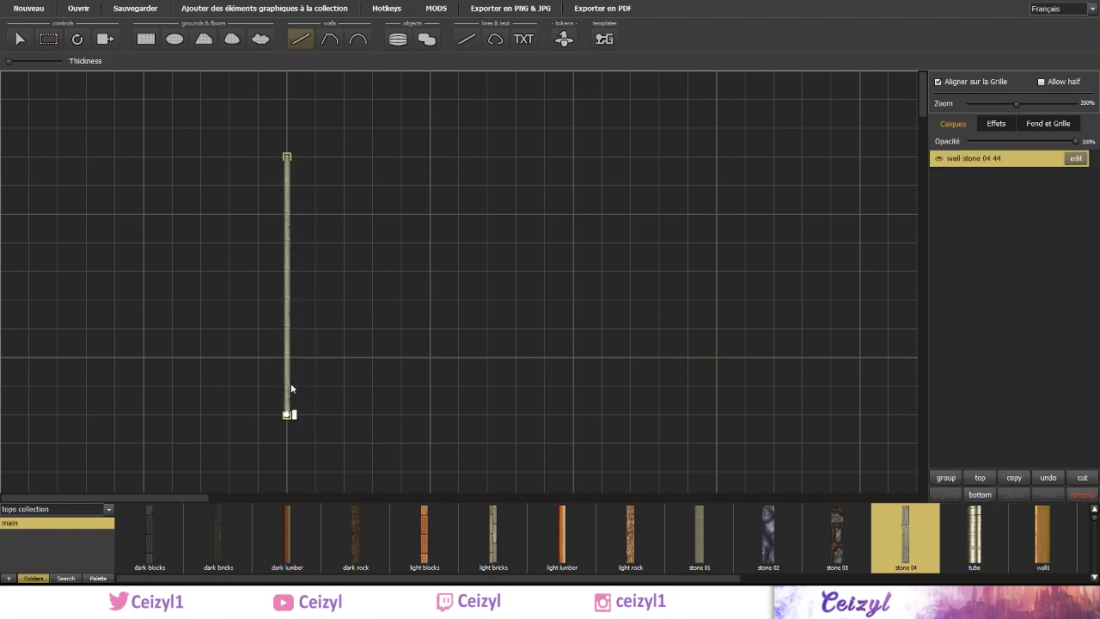
- Draw an angular polyline wall open toward the straight wall, and an arc wall beside it bulging away, both in stone 04
left_click(330, 39)
mouse_move(342, 156)
left_mouse_down()
mouse_move(429, 131)
mouse_move(544, 386)
mouse_move(343, 386)
left_mouse_up()
left_click(358, 38)
left_click_drag(602, 154, 602, 387)
left_click(746, 271)
- Set the straight wall's thickness to about 1.90
left_click(1076, 192)
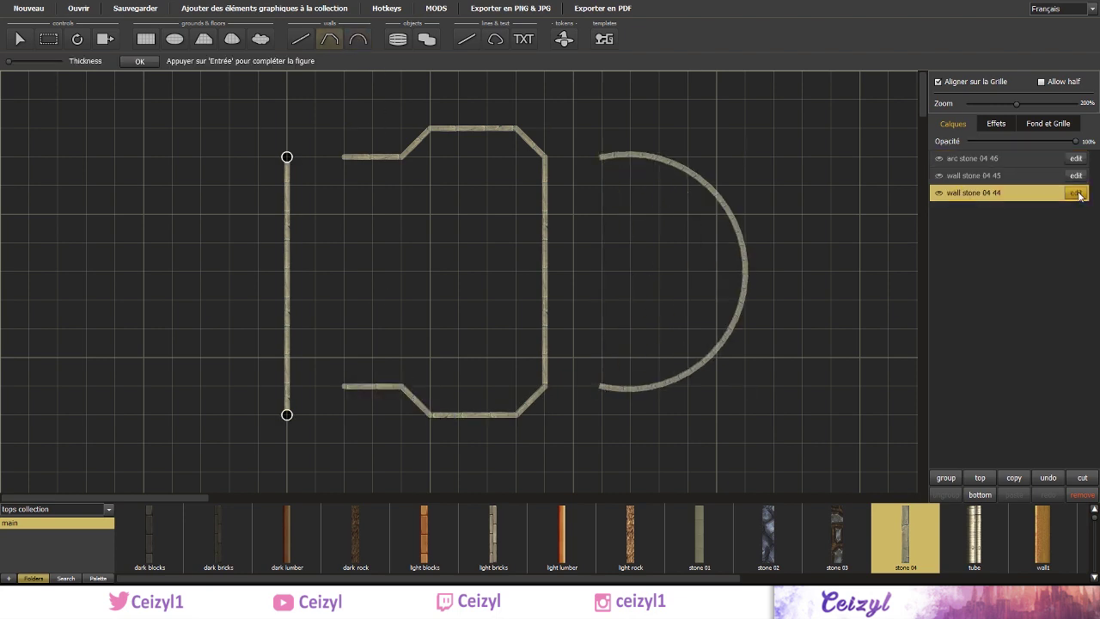
left_click_drag(9, 62, 19, 62)
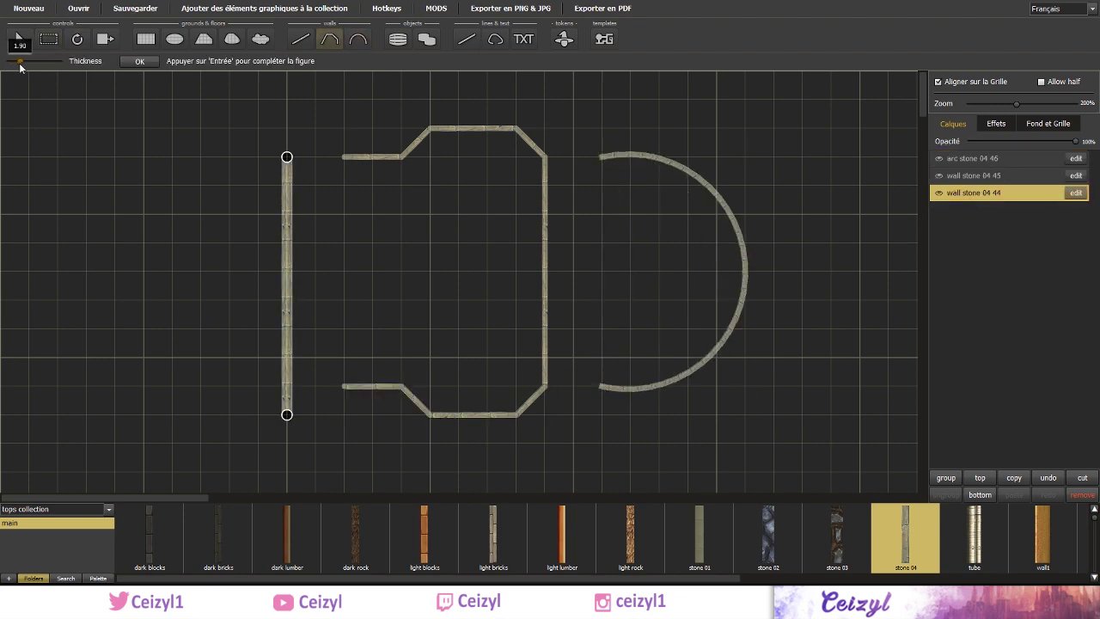
left_click(138, 62)
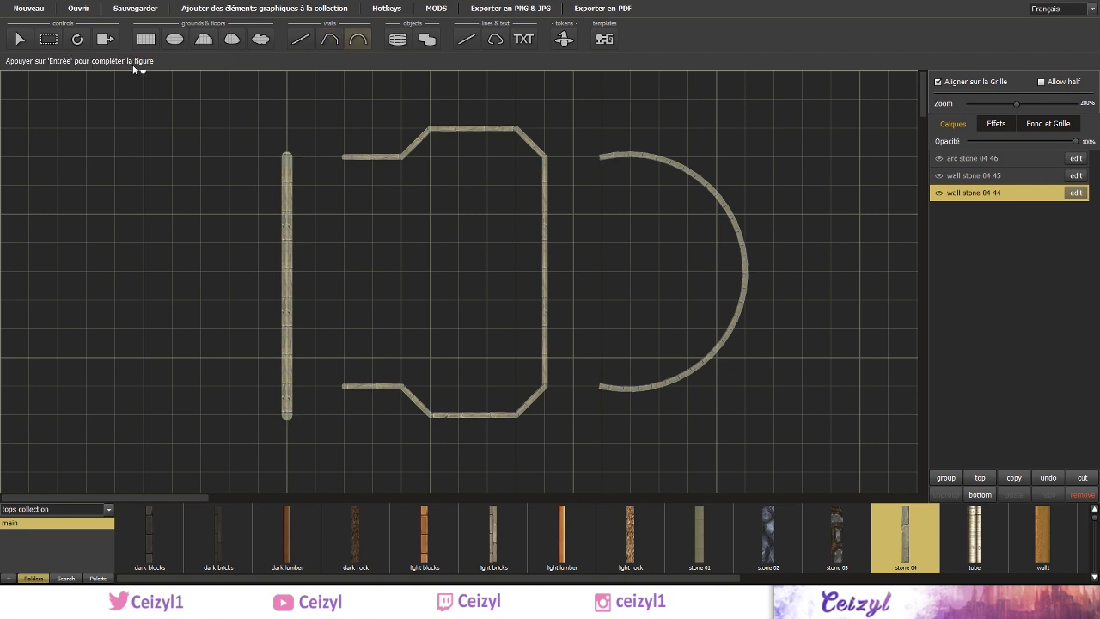
- Thicken the polyline wall to slightly more than the straight wall's thickness
left_click(963, 174)
left_click(1074, 175)
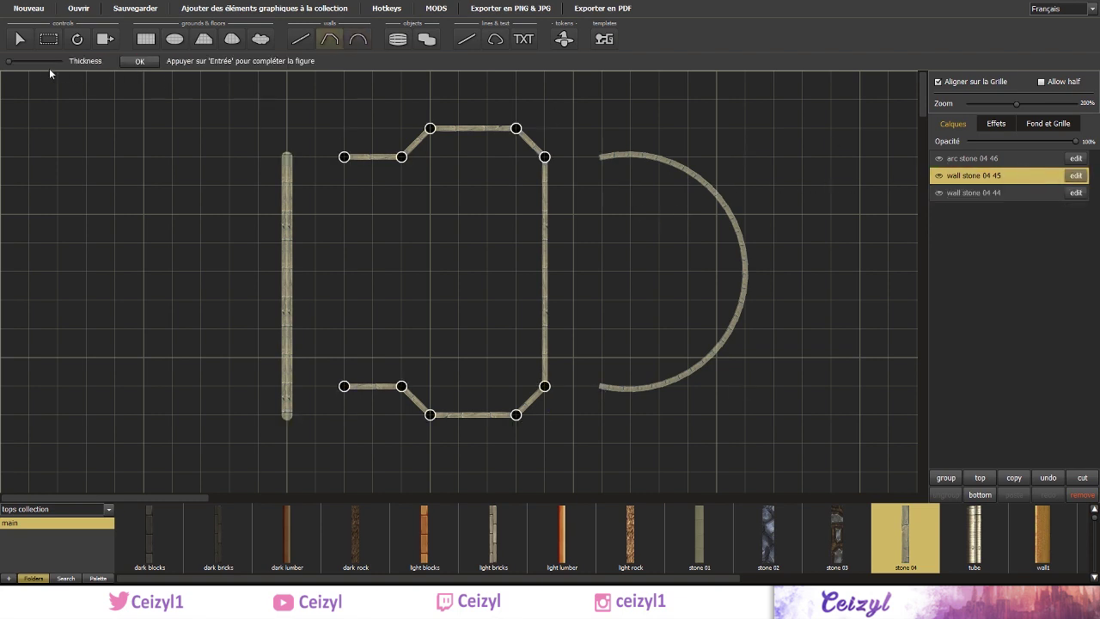
left_click_drag(9, 61, 23, 62)
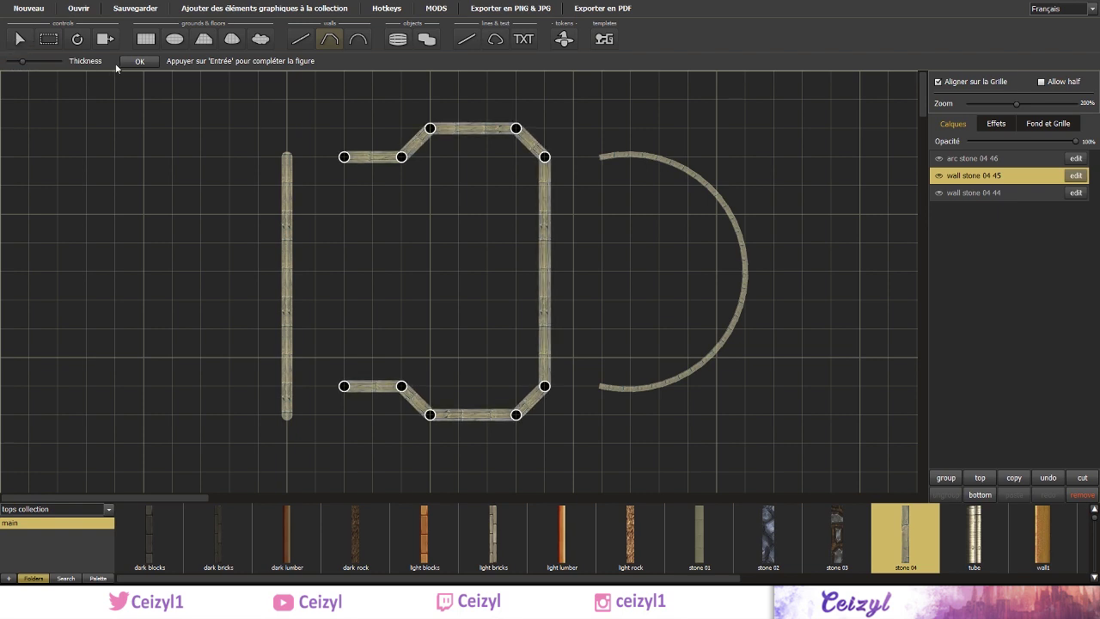
left_click(138, 62)
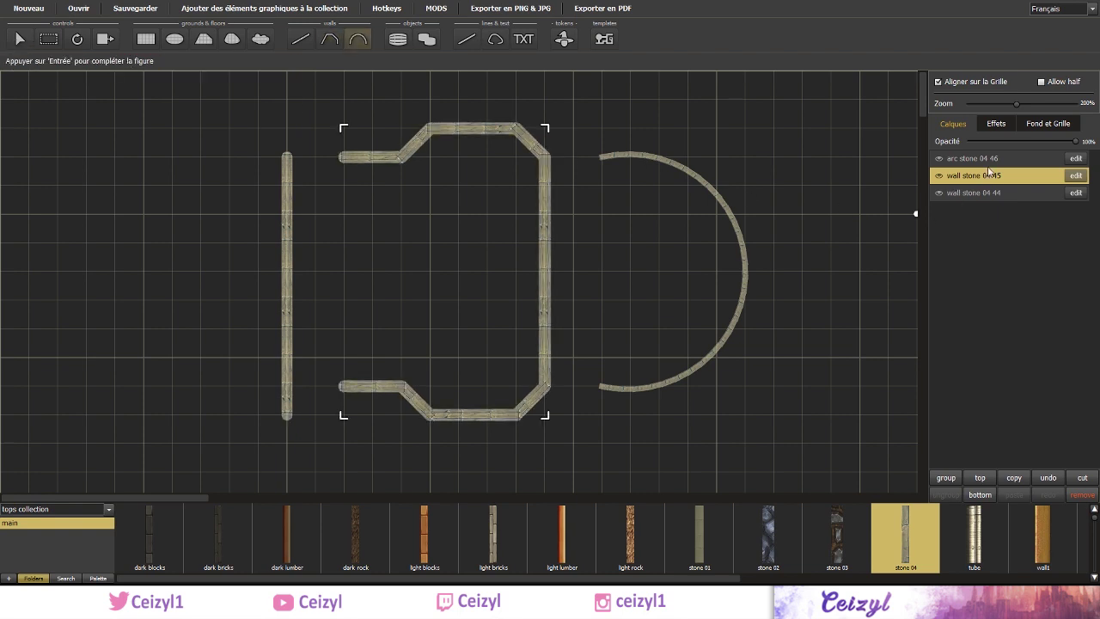
- Check the edit options of the arc wall and leave its editing
left_click(1005, 163)
left_click(1079, 159)
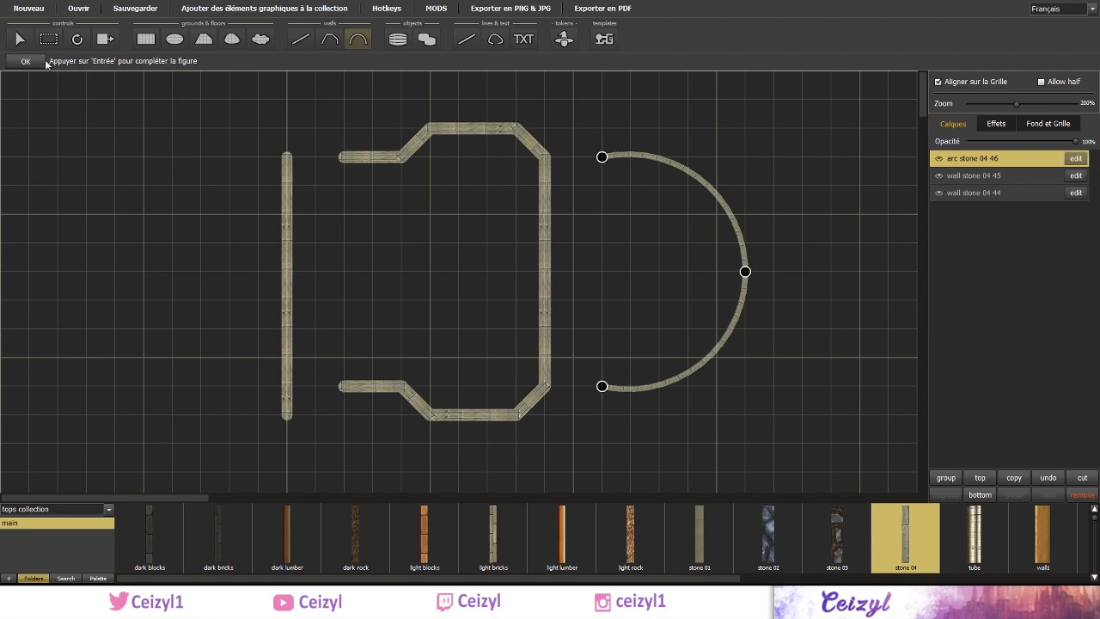
left_click(35, 61)
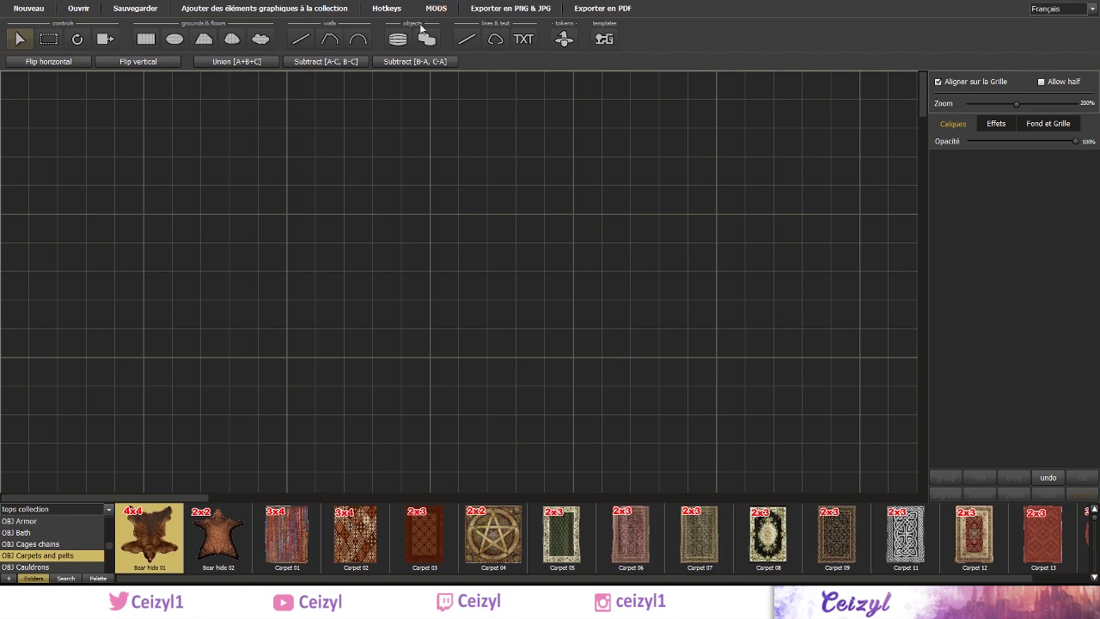
- Place a Bear hide 01 object on the map and paint more copies beside it with the object brush
left_click(396, 39)
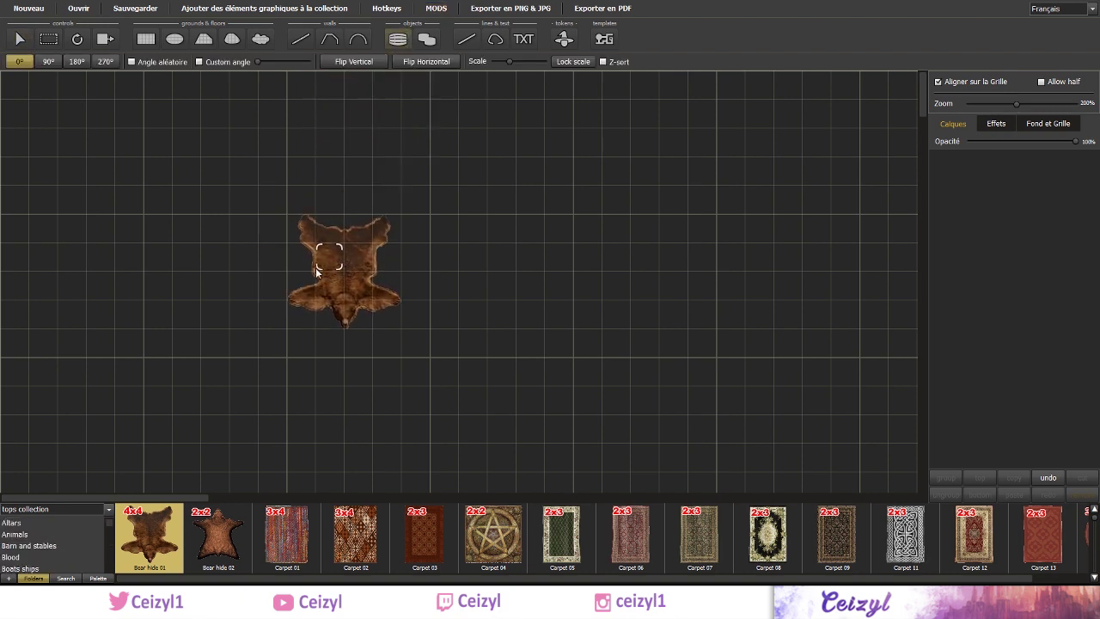
left_click(318, 271)
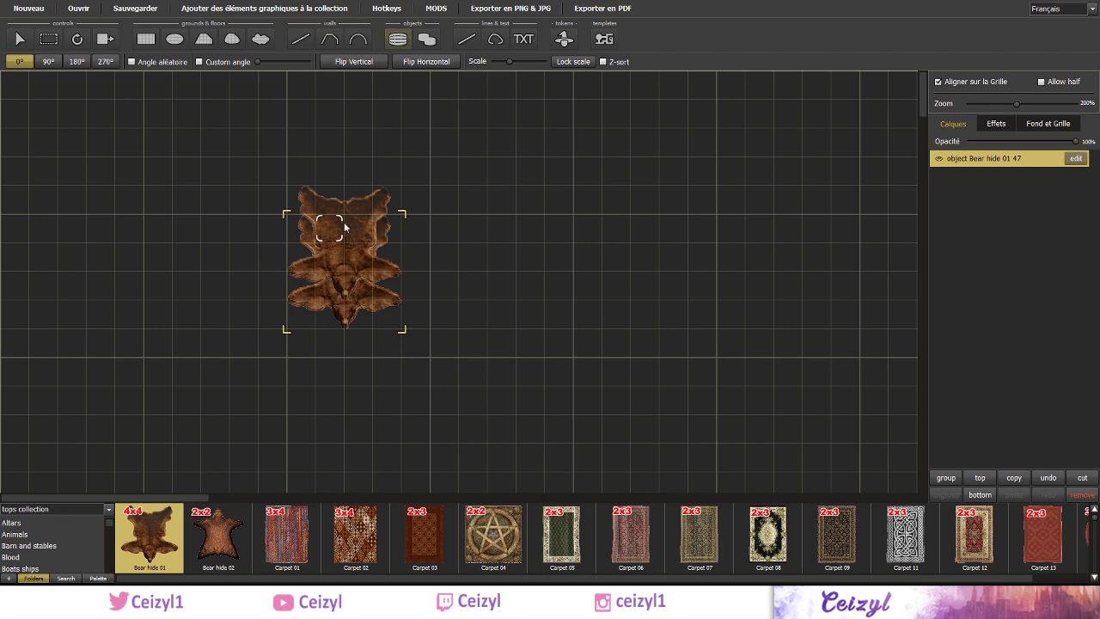
left_click(426, 39)
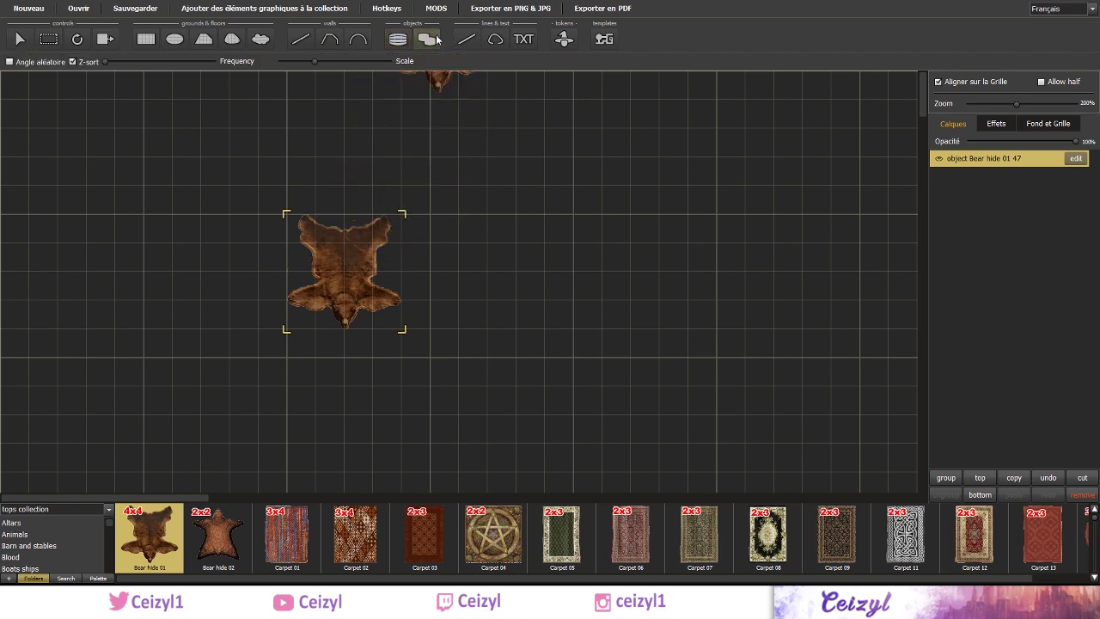
mouse_move(485, 209)
left_mouse_down()
mouse_move(522, 255)
mouse_move(631, 304)
left_mouse_up()
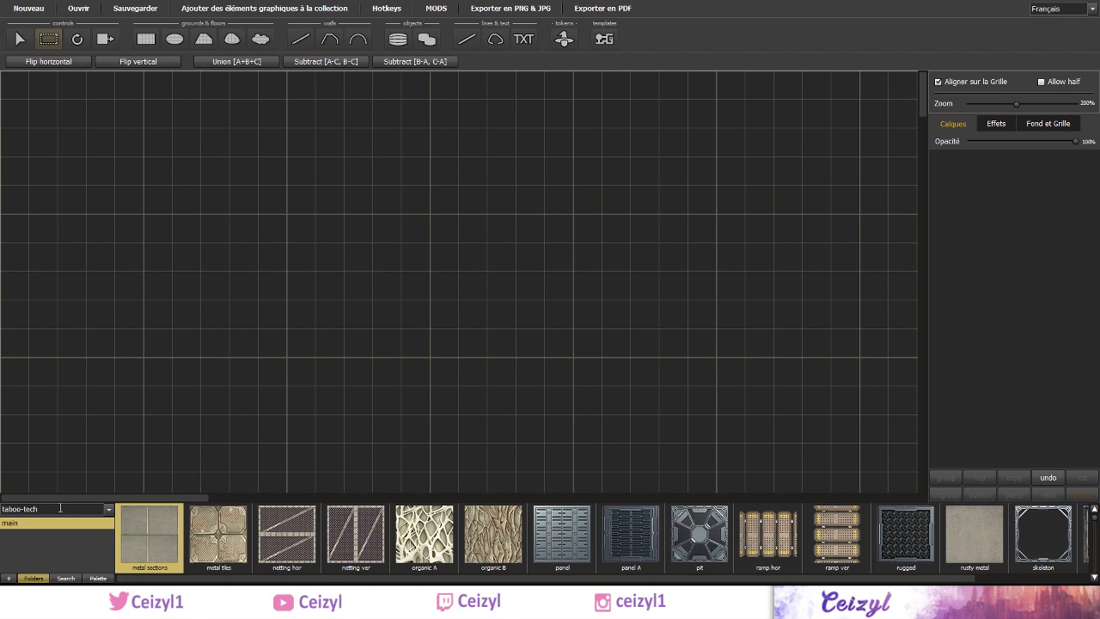
- Switch the texture library from taboo-tech to the tops collection
left_click(108, 509)
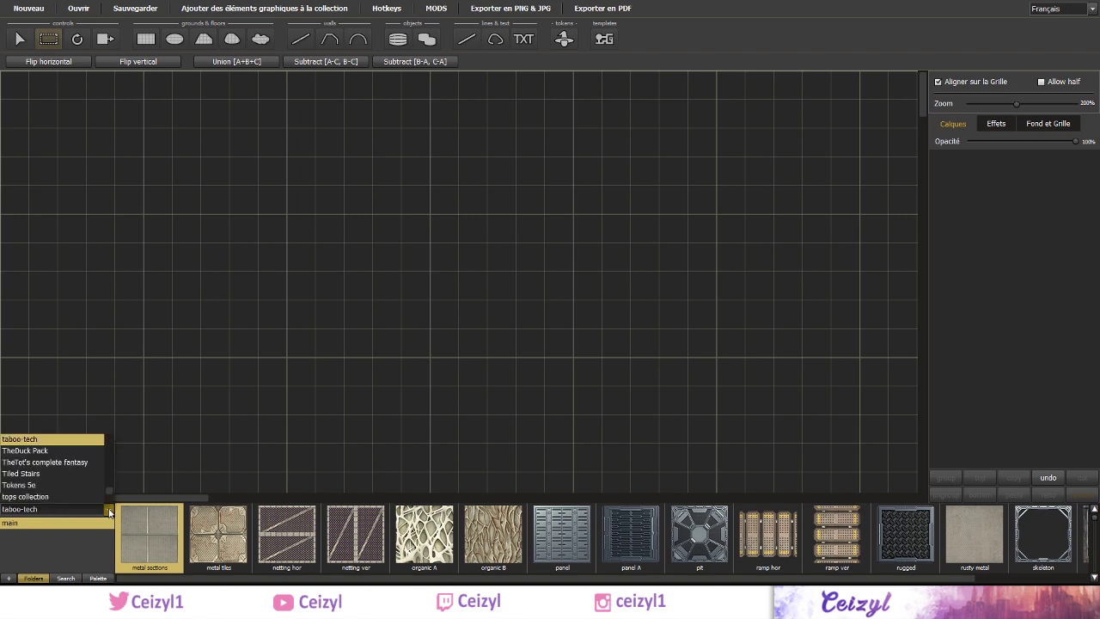
left_click_drag(109, 491, 108, 482)
left_click(125, 478)
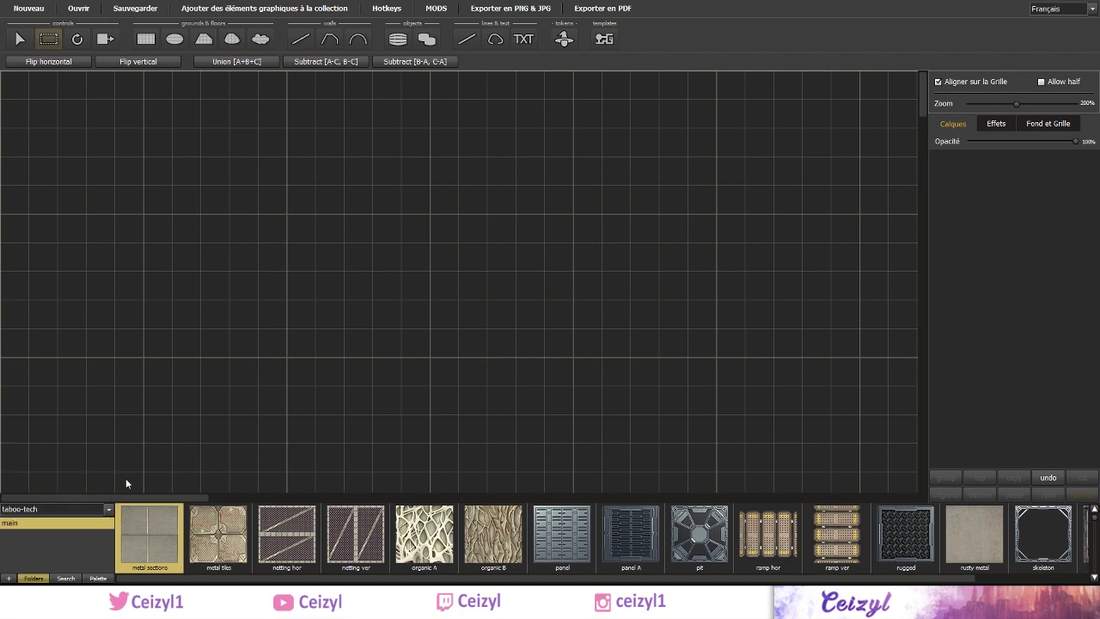
left_click(60, 509)
type("tops collection")
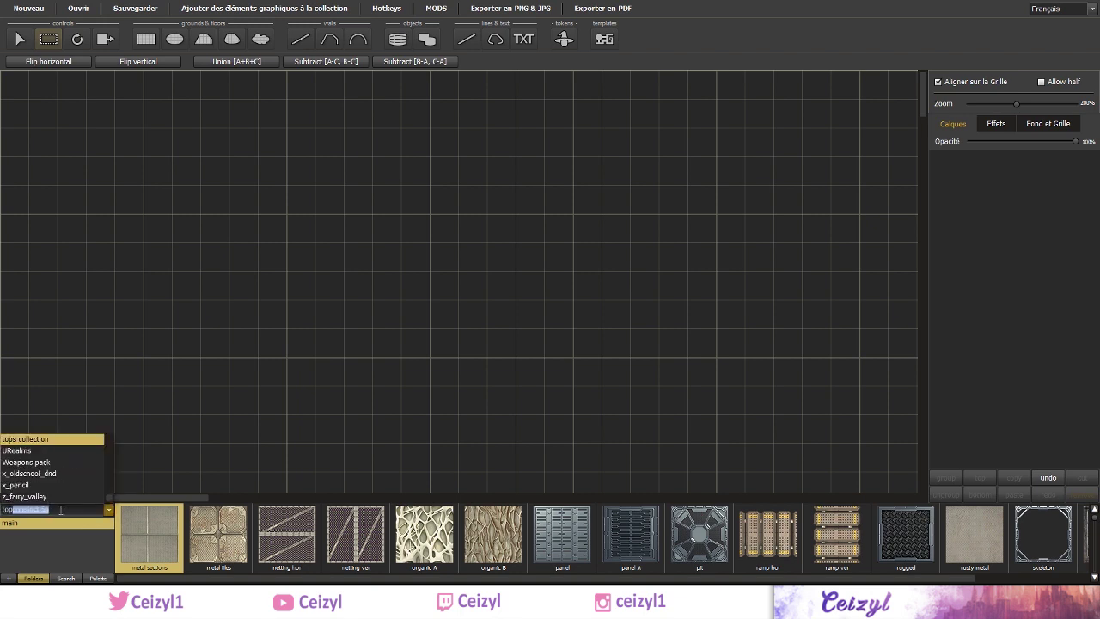
key("Return")
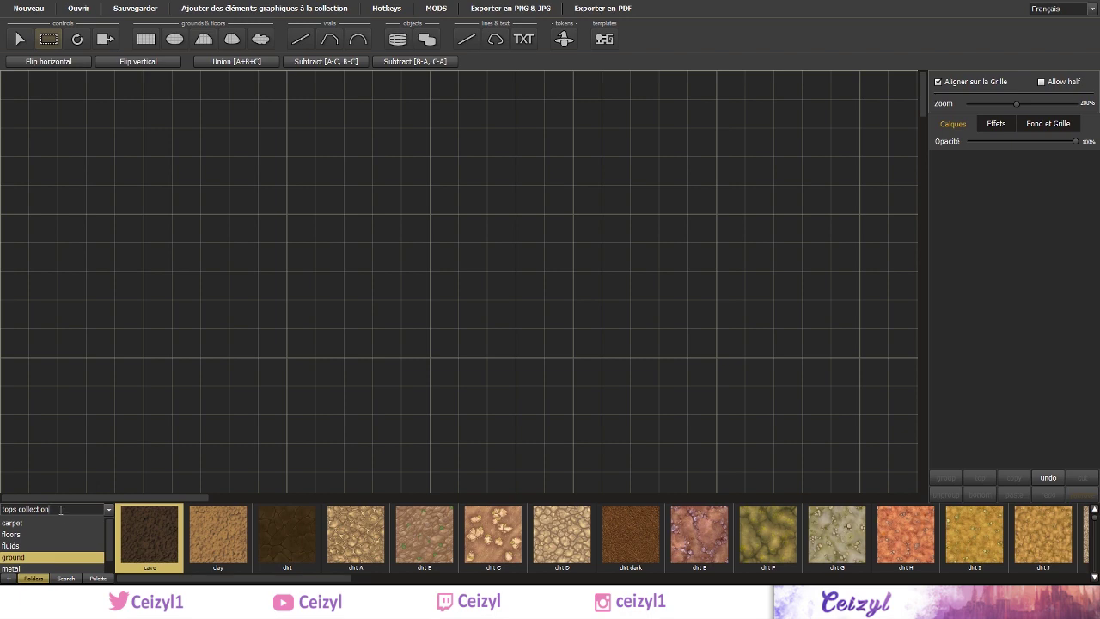
- Browse other texture collections backward from Tokens 5e, through Tiled Stairs and taboo-tech
type("Tokens 5e")
key("Up")
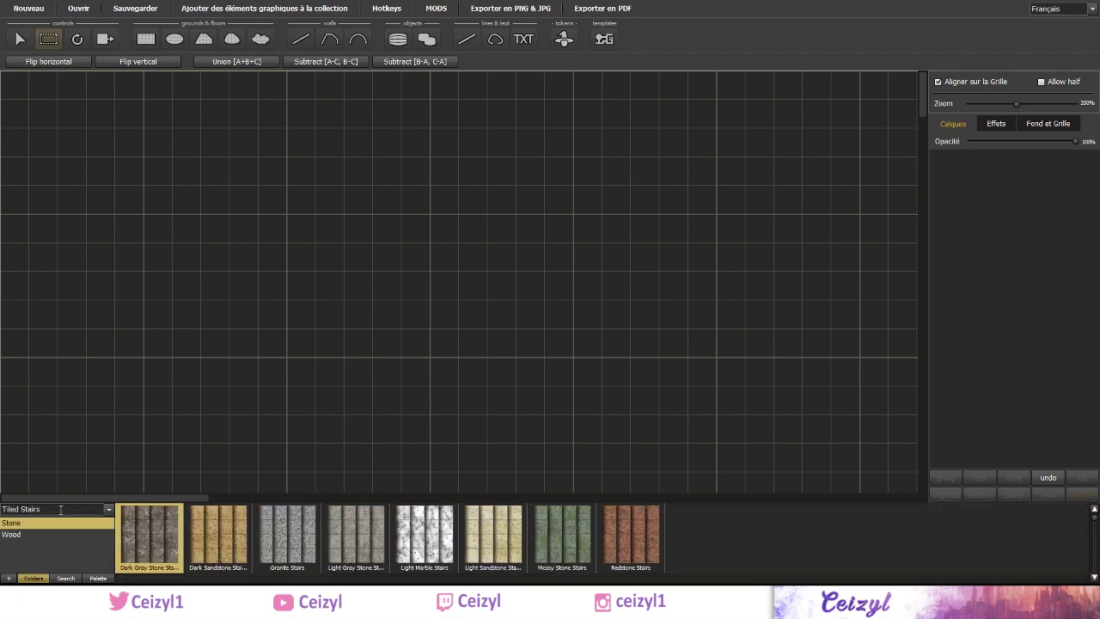
key("Up")
key("Up")
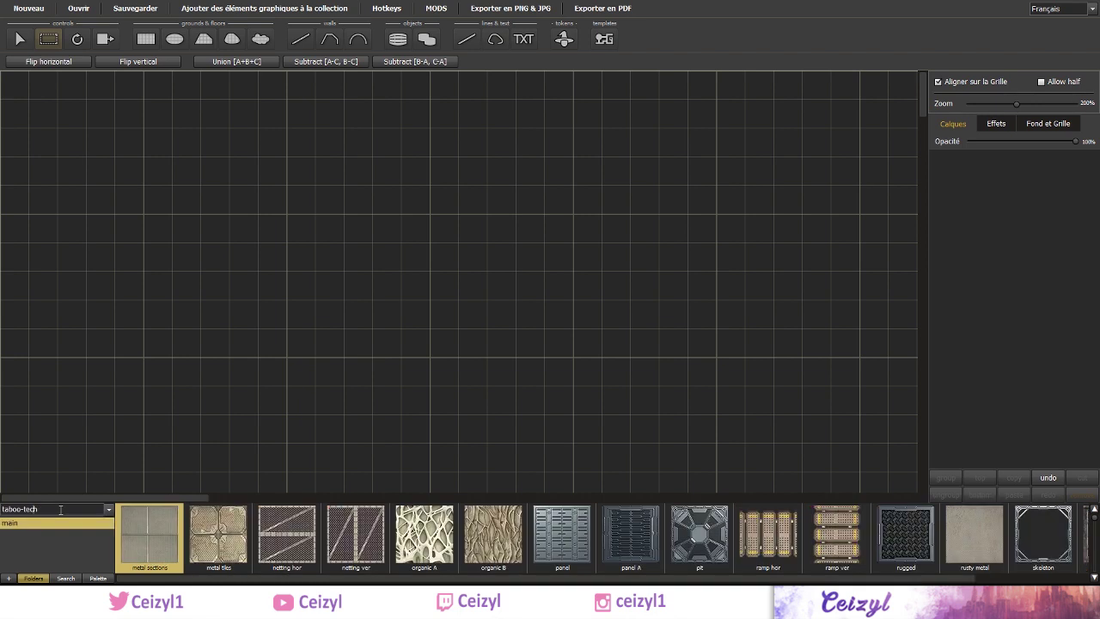
key("Up")
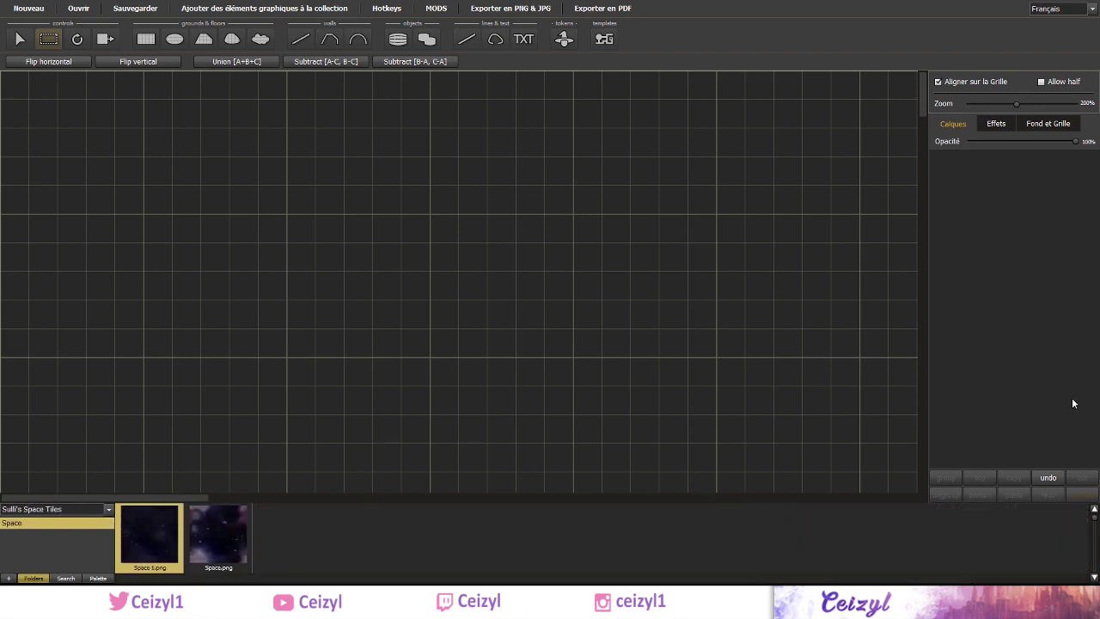
key("Up")
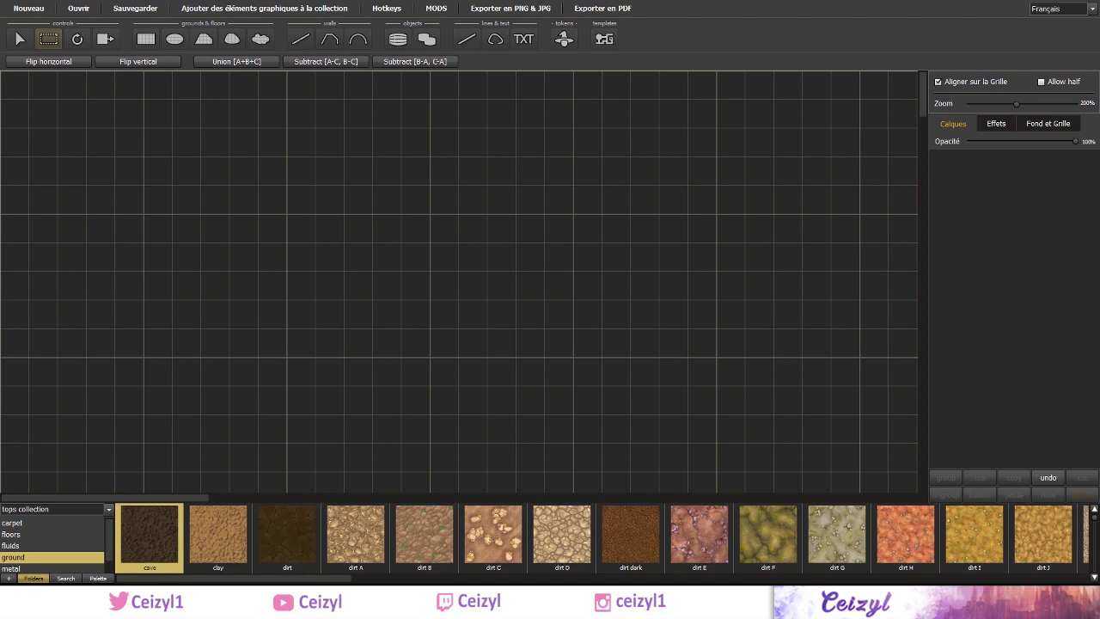
- Browse the tops collection's folders up to carpet and show the textures of the fluids folder
key("Up")
key("Up")
key("Up")
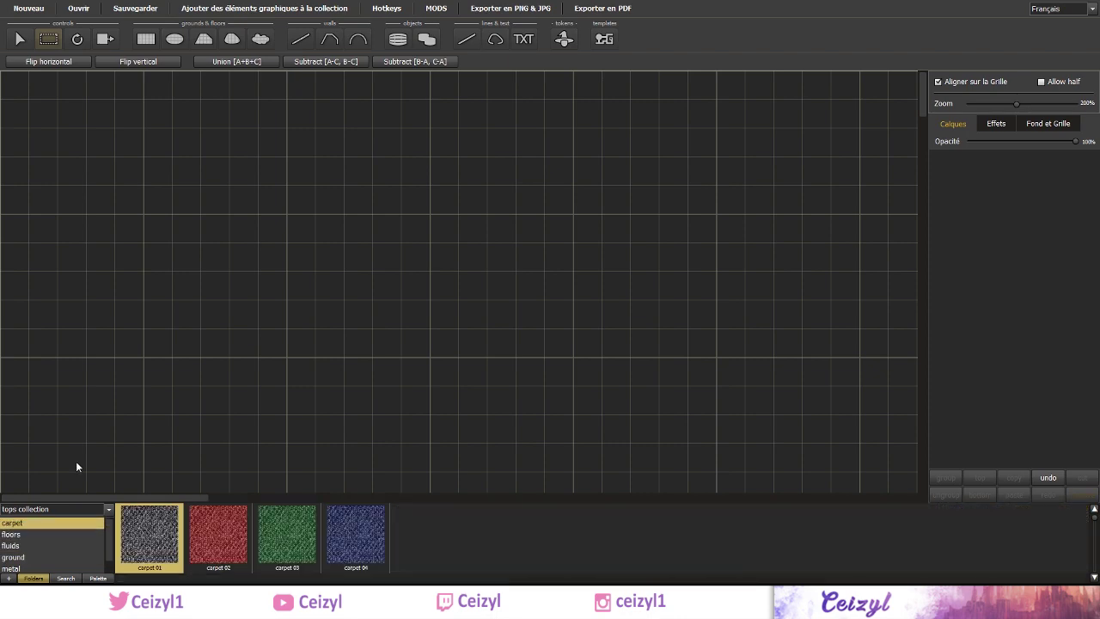
key("Down")
key("Down")
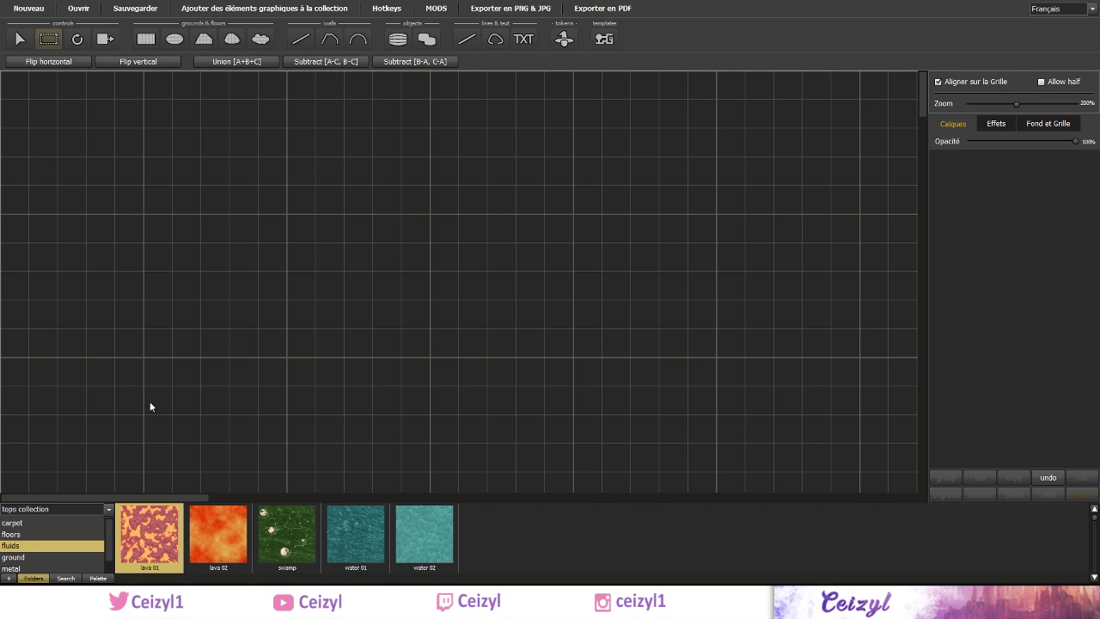
- Compare the tops collection's textures for rectangle floors, walls and objects, choosing light bricks among the walls
left_click(146, 39)
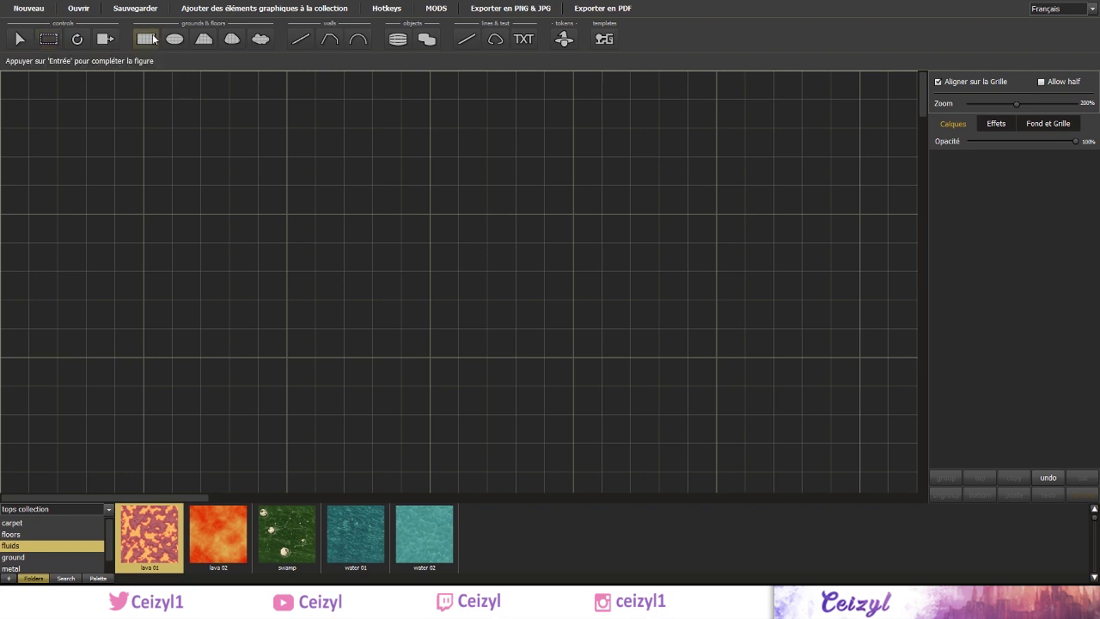
left_click(304, 43)
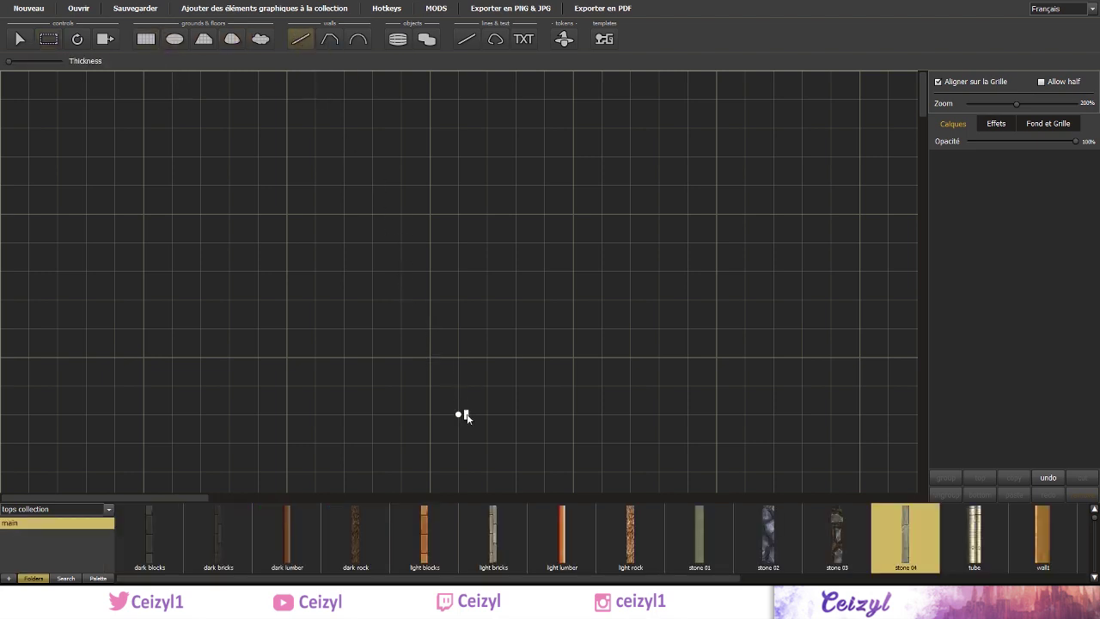
left_click(495, 527)
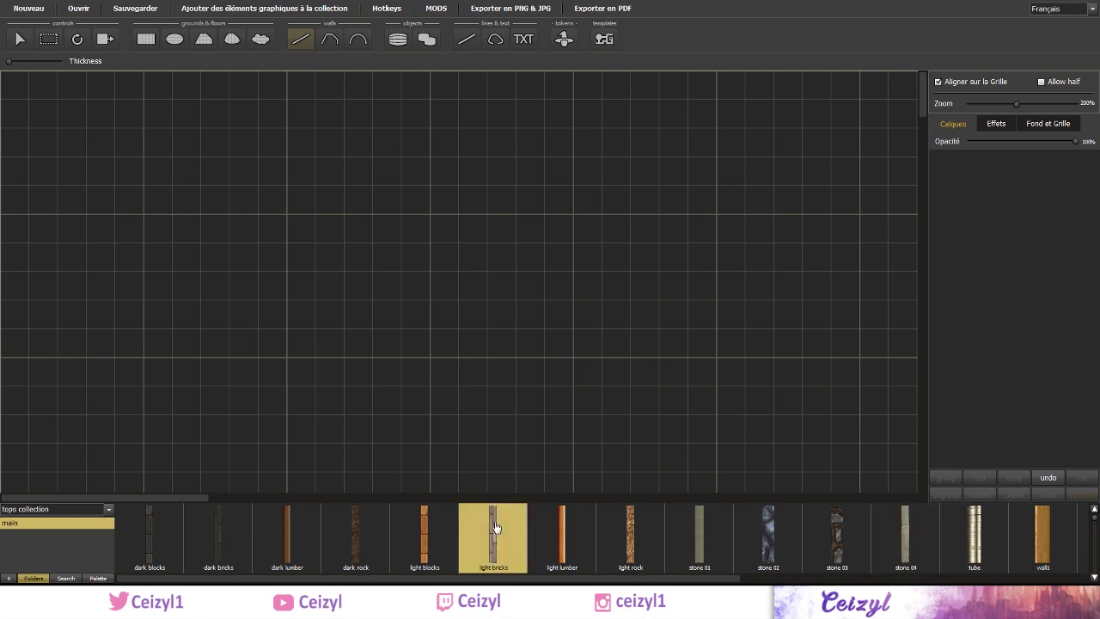
left_click(399, 44)
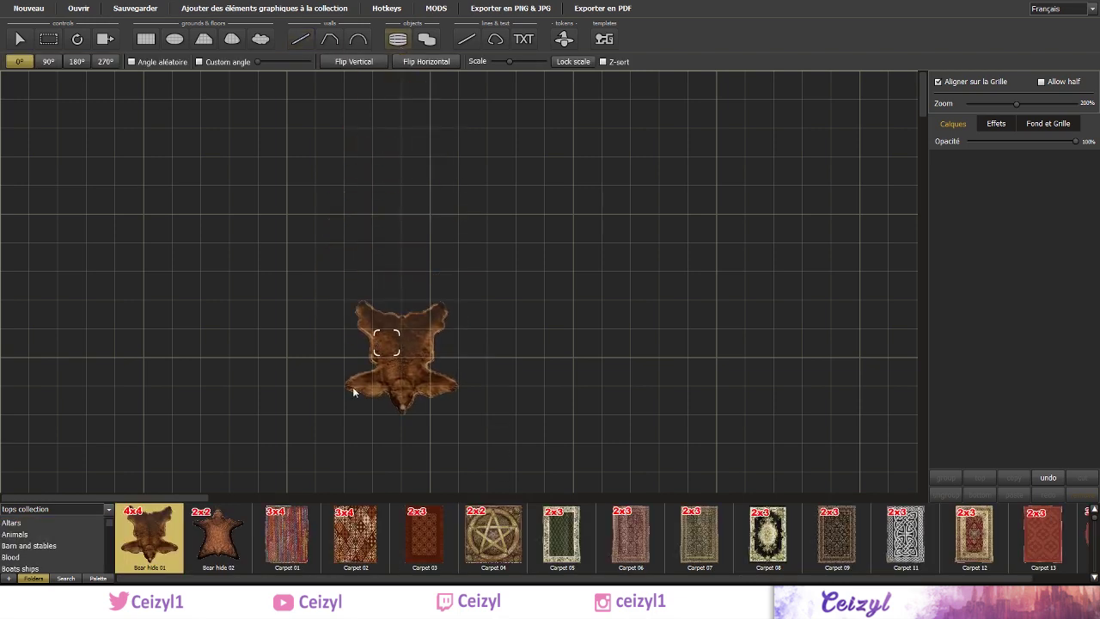
left_click(66, 544)
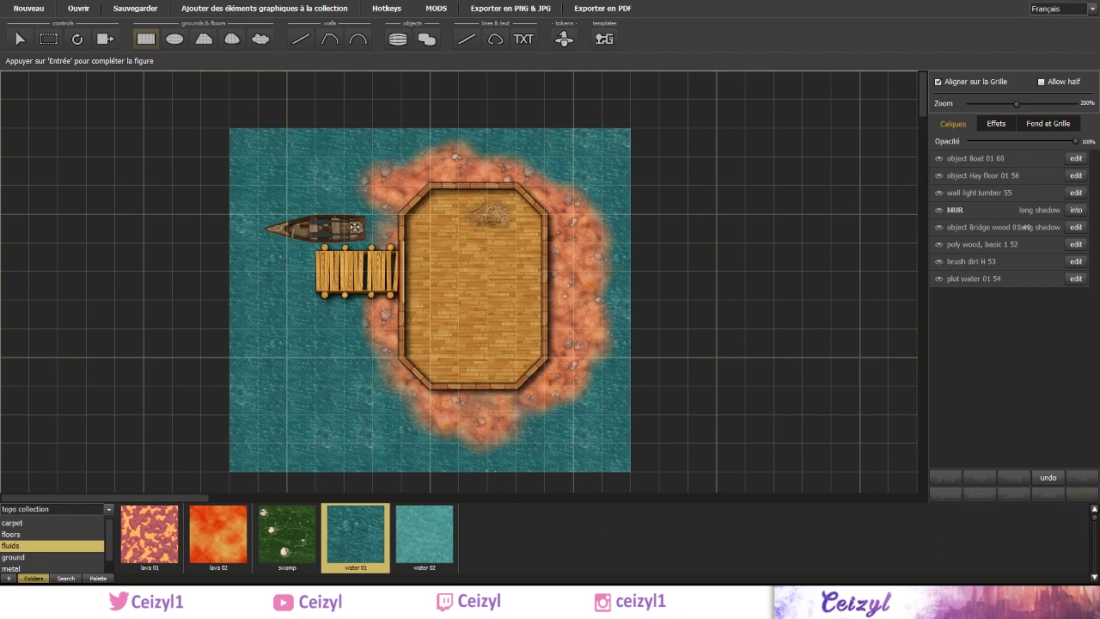
- Show the palette of assets used in the map for the floors, walls and objects in turn
left_click(98, 579)
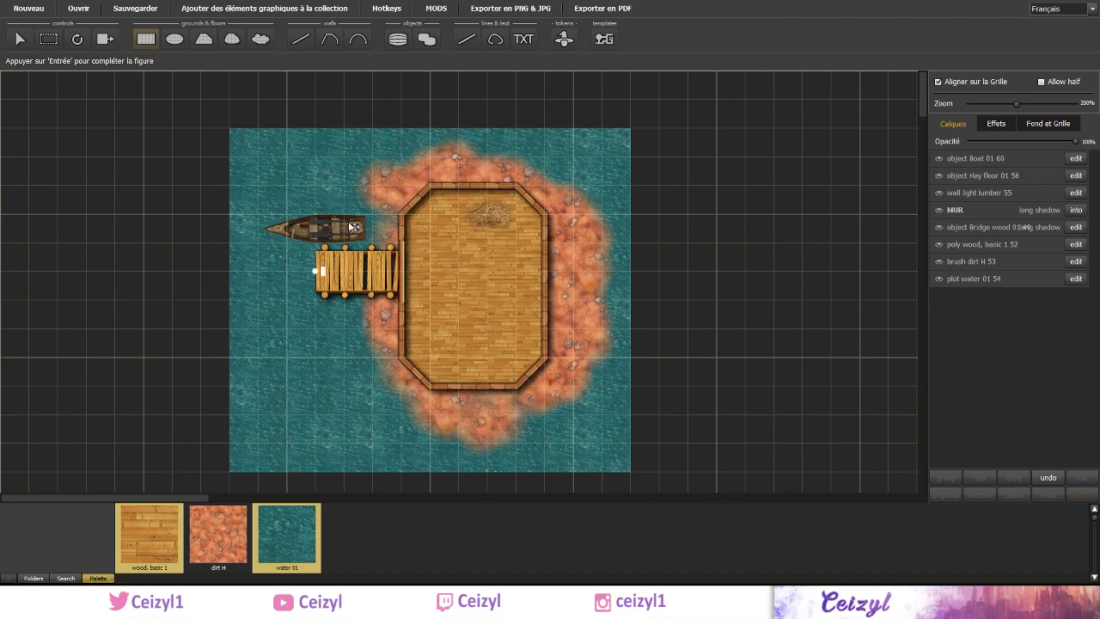
left_click(309, 37)
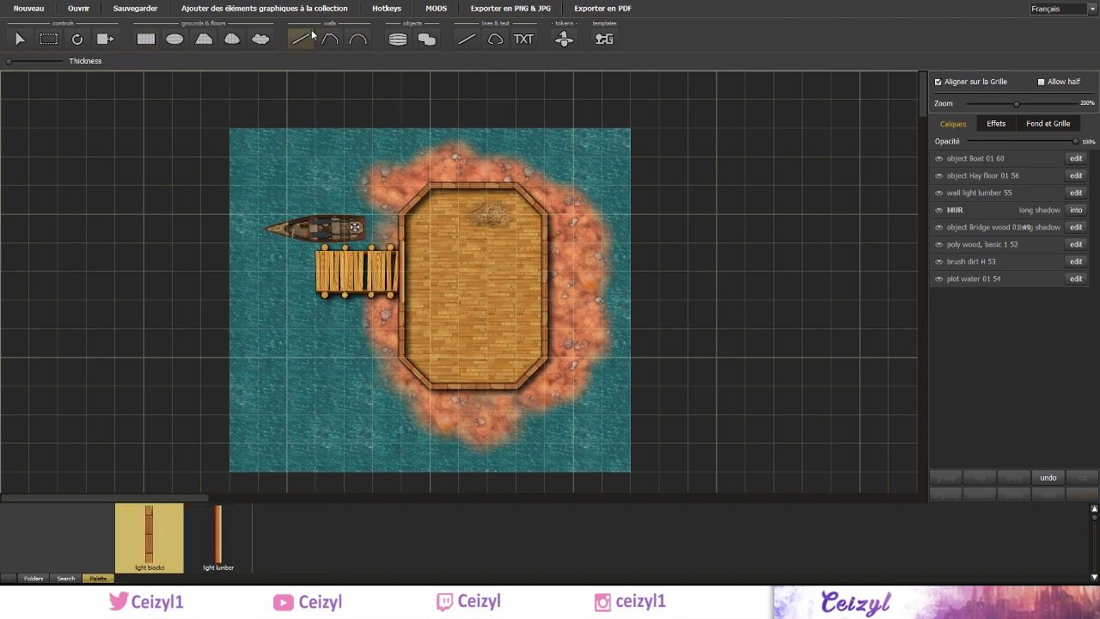
left_click(398, 40)
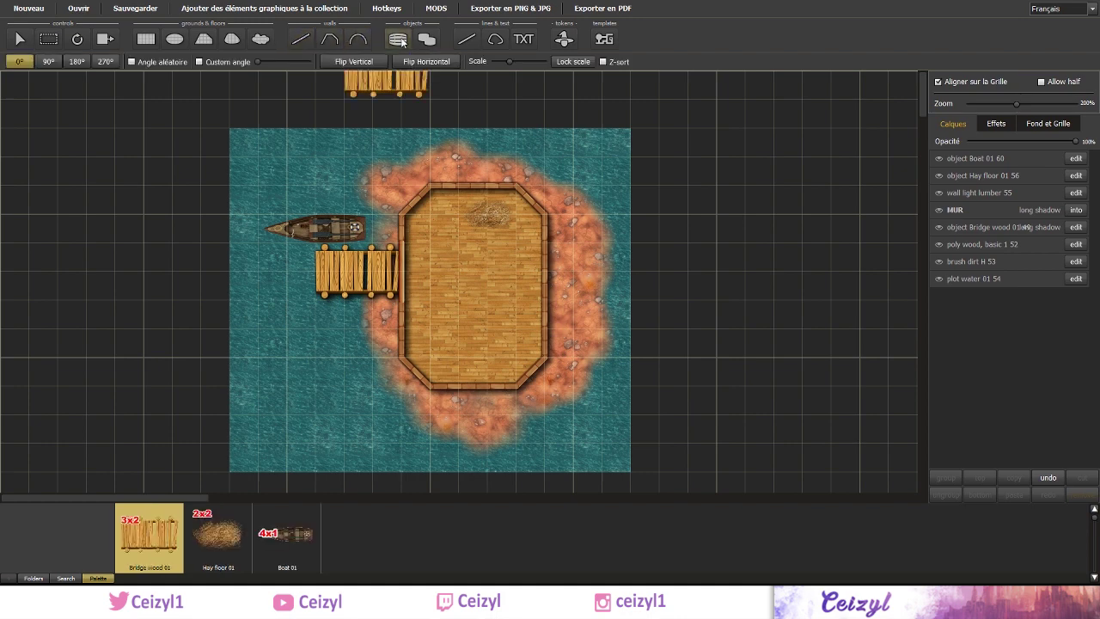
- Place two Hay floor 01 objects near the lower end of the wooden floor and leave object placement
left_click(220, 533)
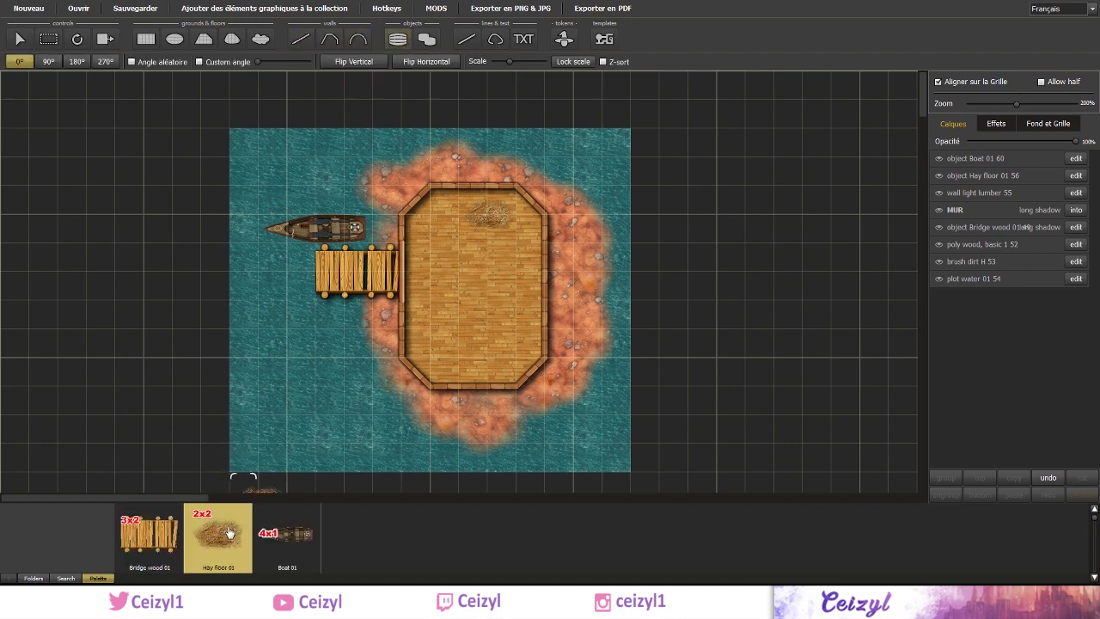
left_click(481, 335)
left_click(484, 316)
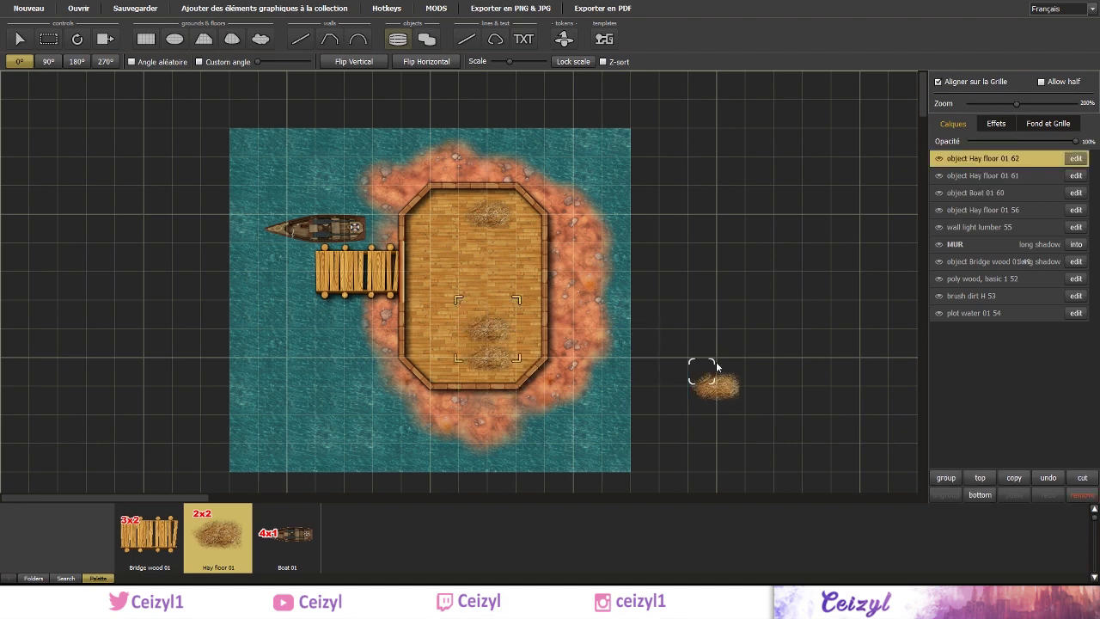
left_click(20, 39)
left_click(203, 281)
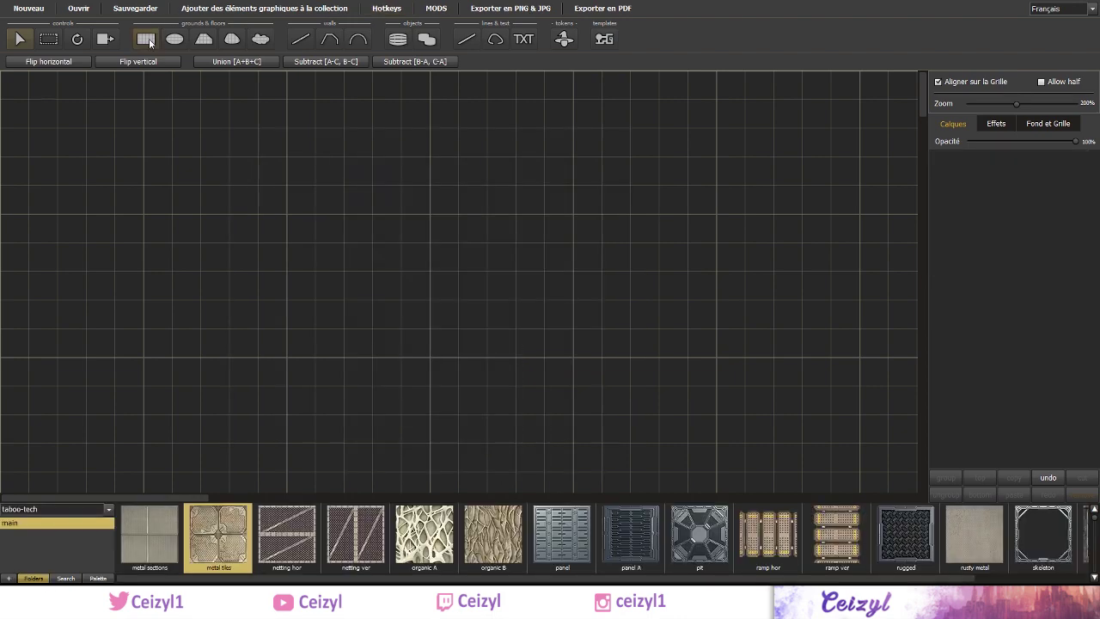
- Draw a metal tiles floor about 19 by 13 grid squares and rename its layer as SOL
left_click_drag(210, 104, 744, 470)
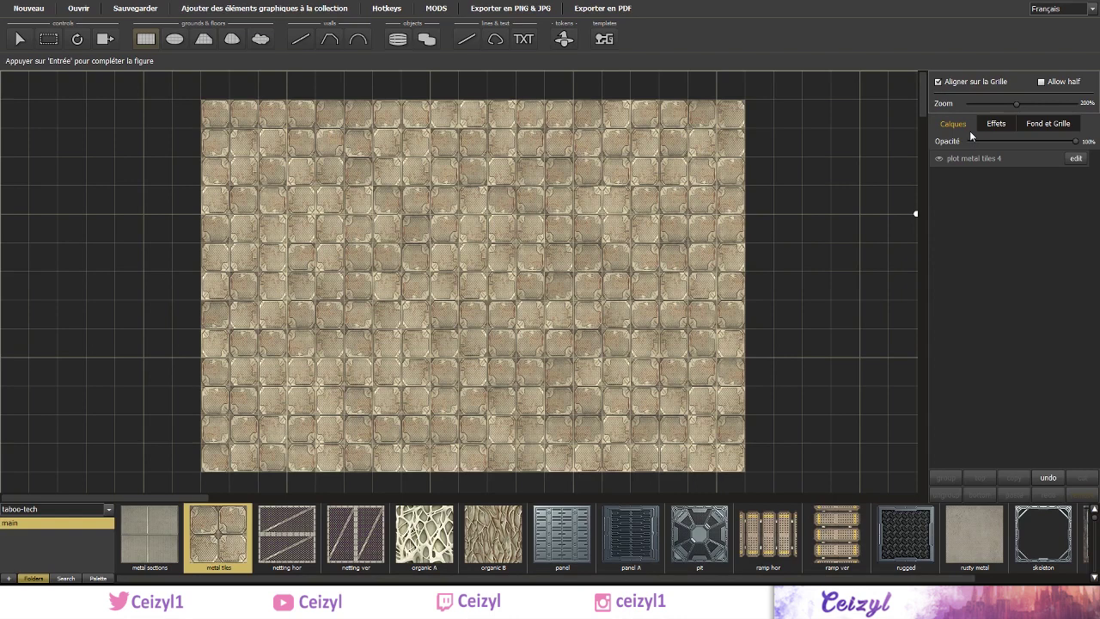
double_click(982, 159)
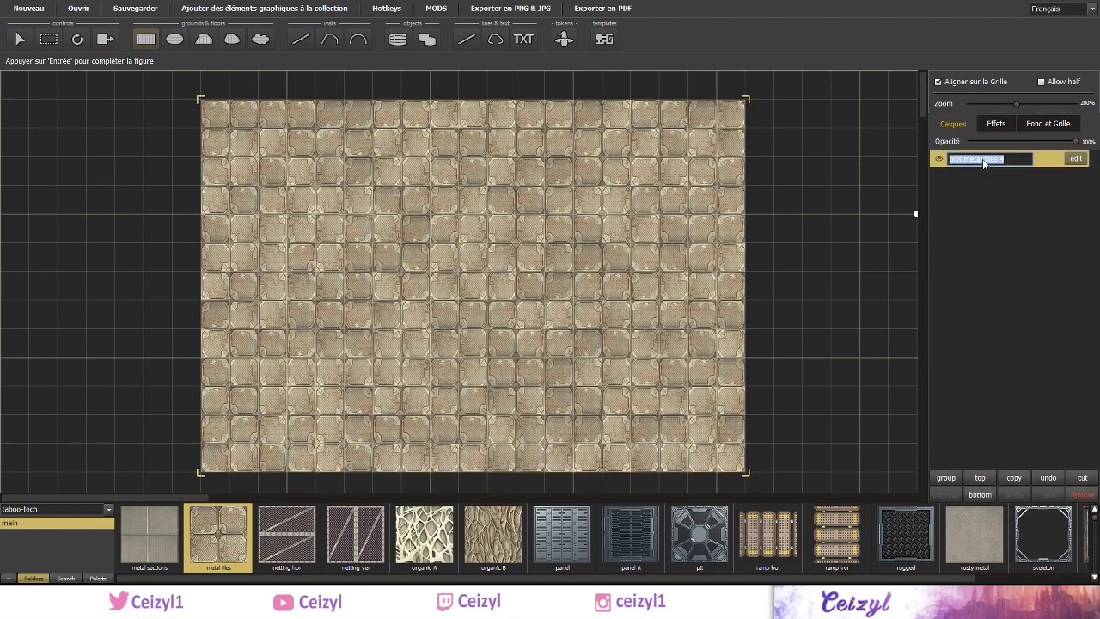
key("Return")
- Edit the SOL floor to use the organic A texture and adjust its texture options
left_click(1076, 158)
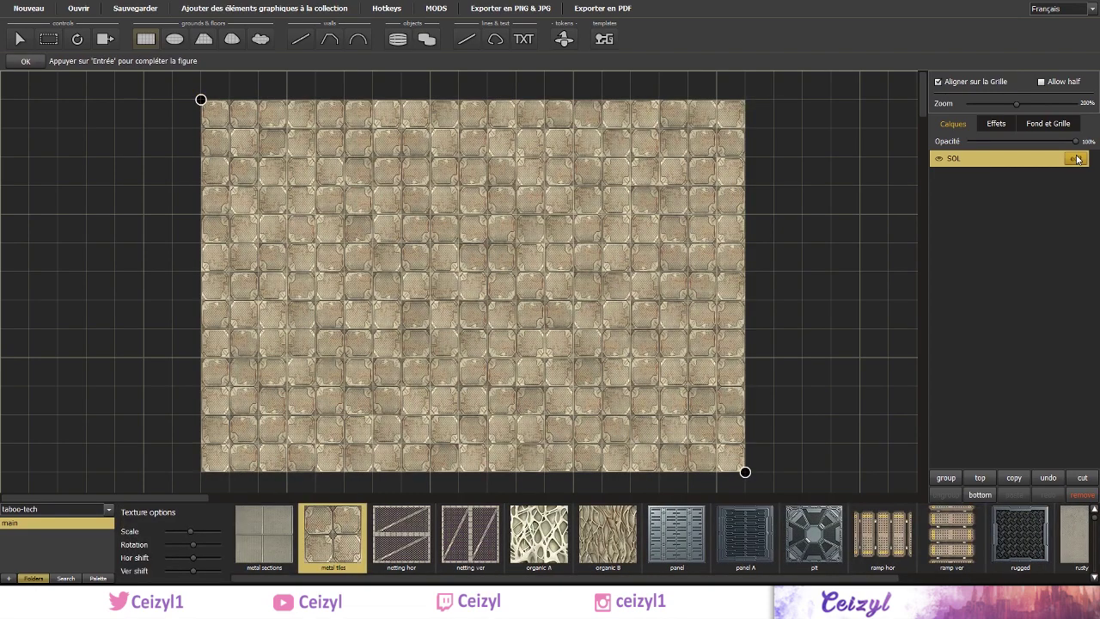
left_click(451, 537)
left_click(527, 540)
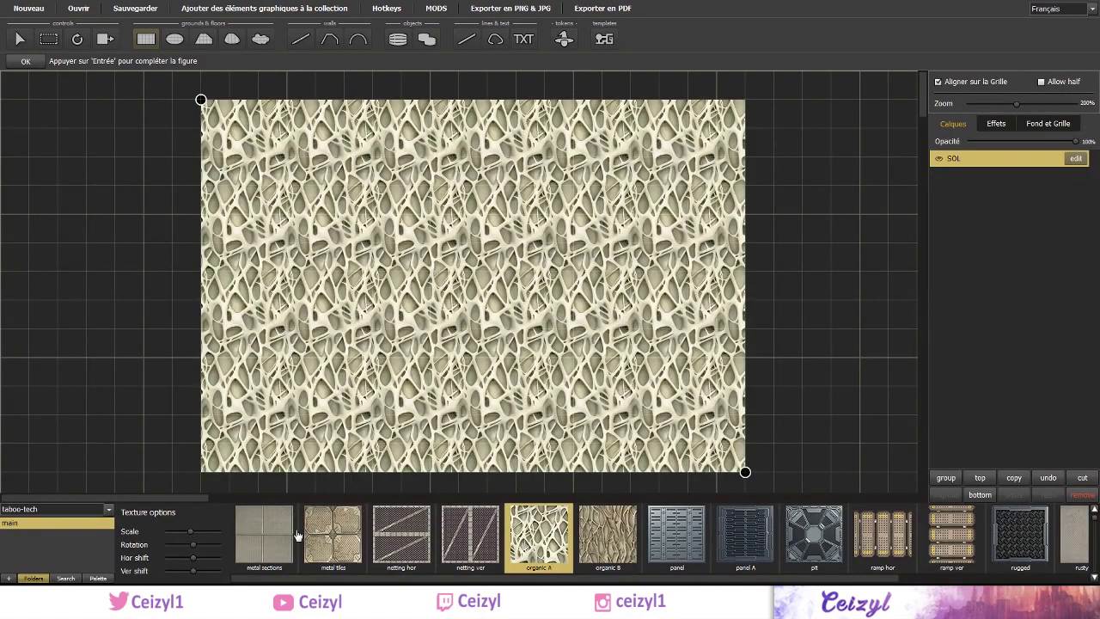
left_click_drag(192, 531, 186, 575)
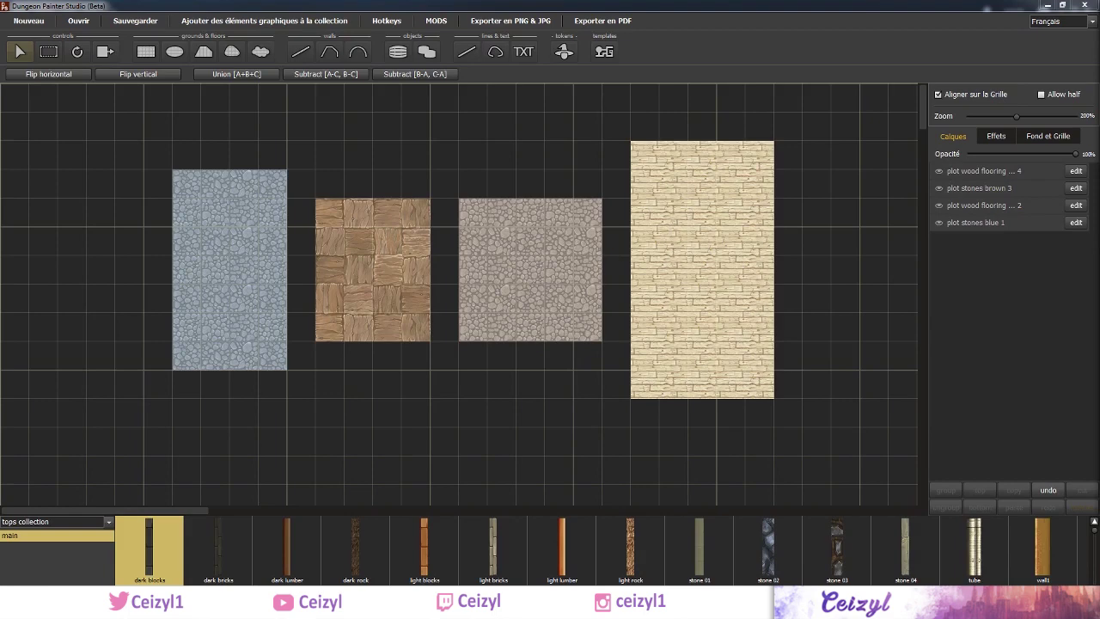
- Add the four floor layers to the selection one by one and clear the selection
left_click(1031, 173)
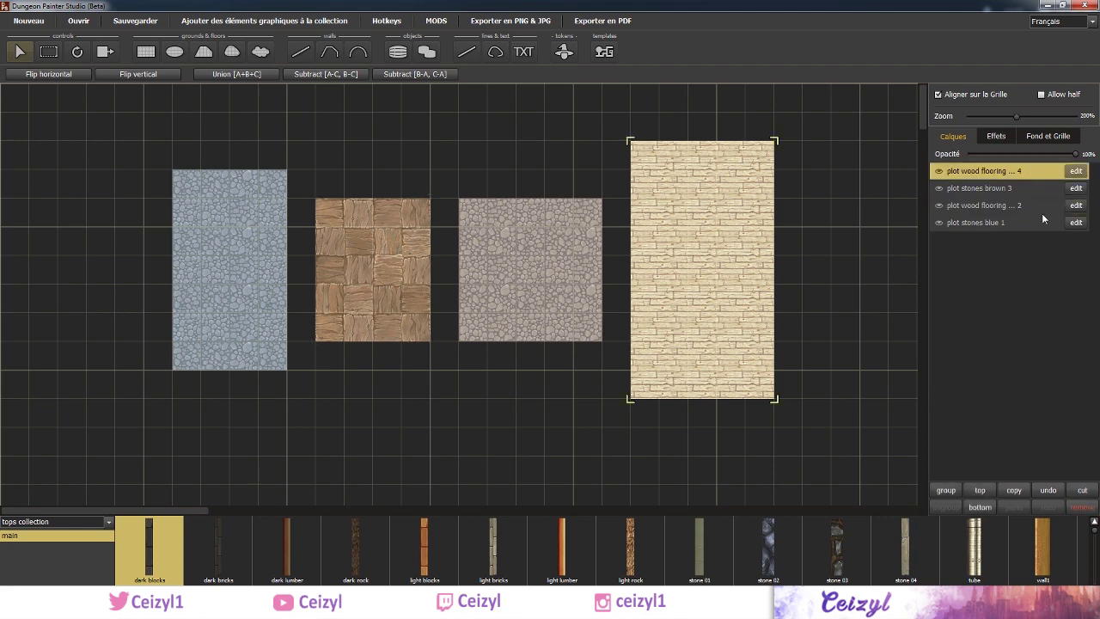
left_click(1041, 206, "ctrl")
left_click(1041, 190, "ctrl")
left_click(1040, 222, "ctrl")
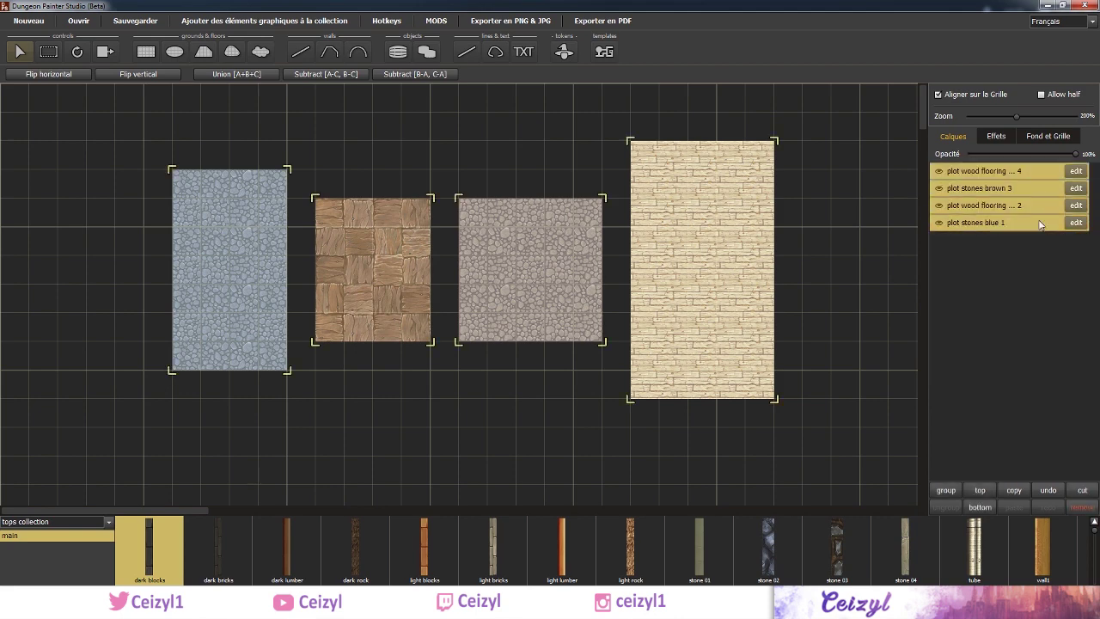
left_click(1026, 275)
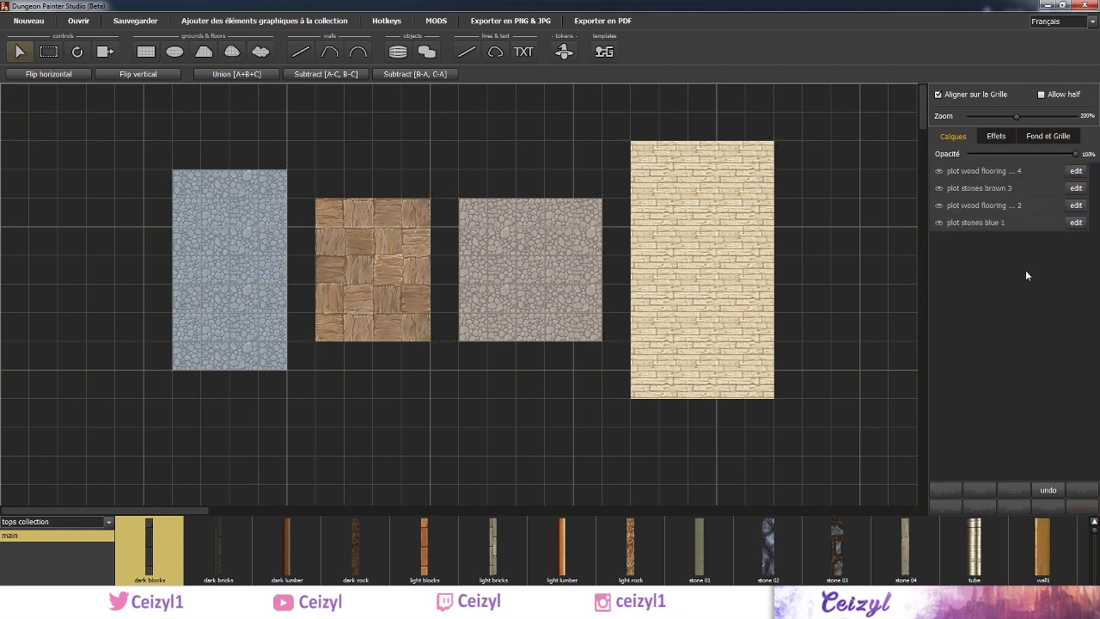
- Select all four floor layers and fill them with the slab A floor texture
left_click(1035, 186)
left_click(1035, 174)
left_click(1035, 191, "ctrl")
left_click(1031, 221, "ctrl")
left_click(1032, 224, "shift")
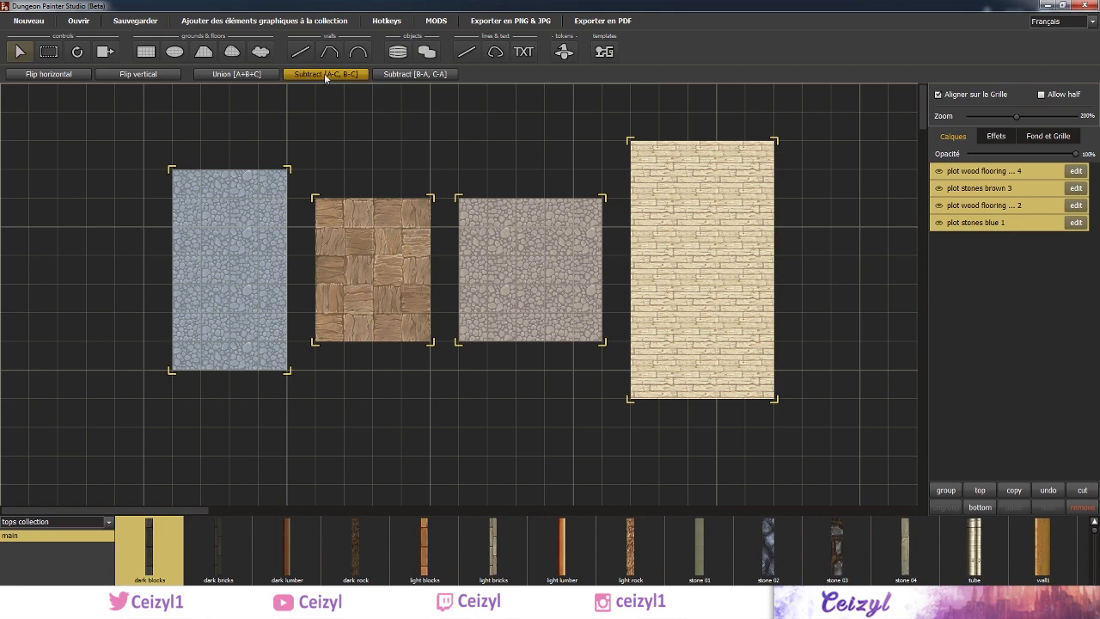
left_click(148, 54)
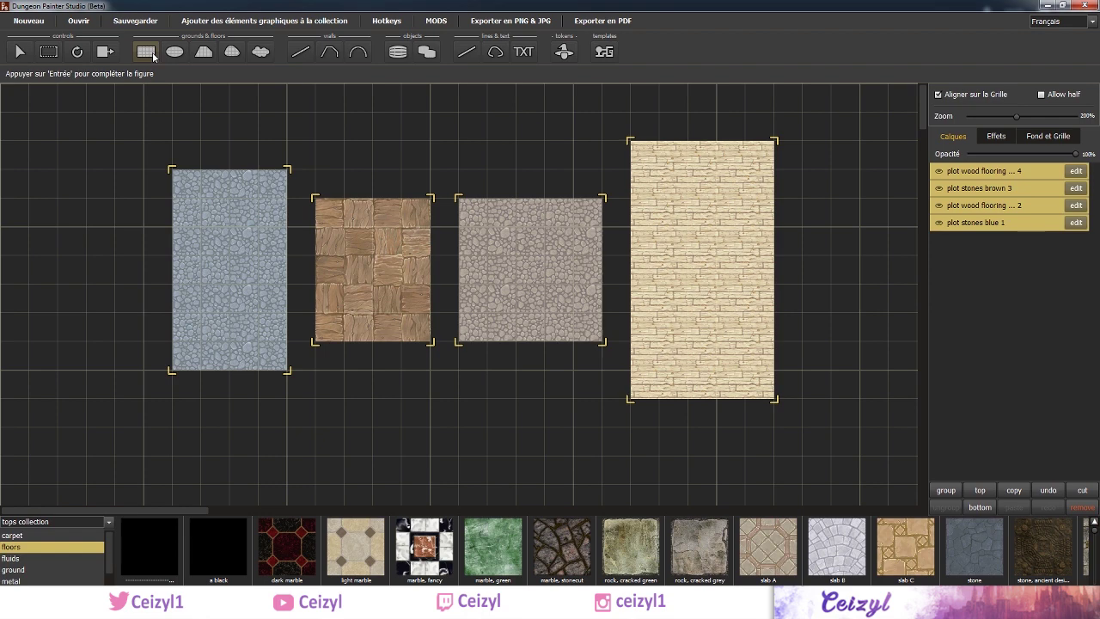
right_click(776, 549)
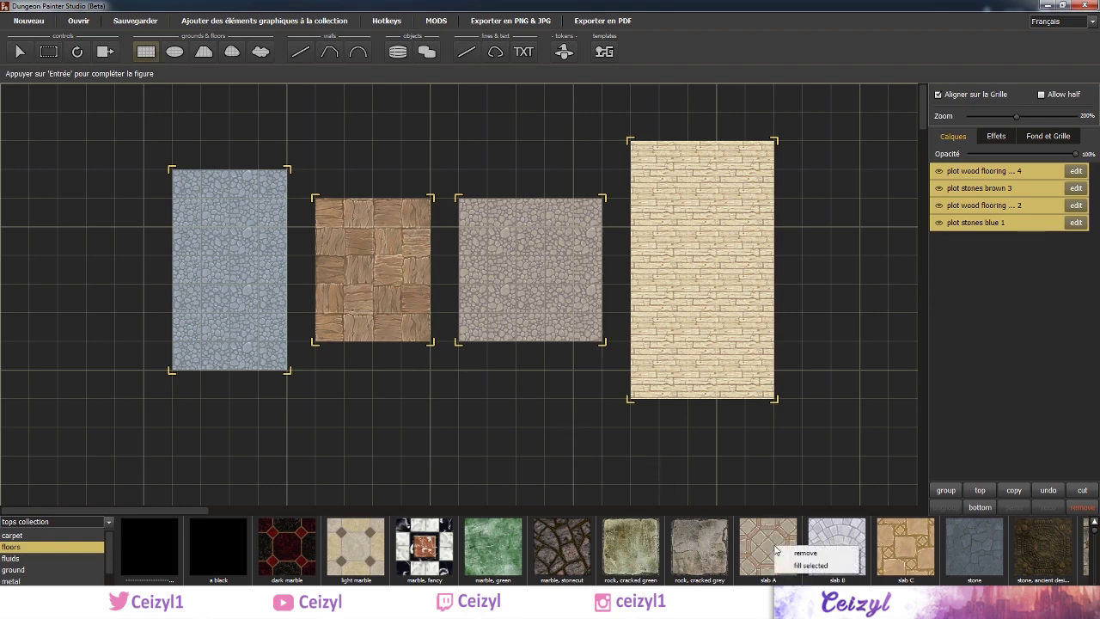
left_click(838, 567)
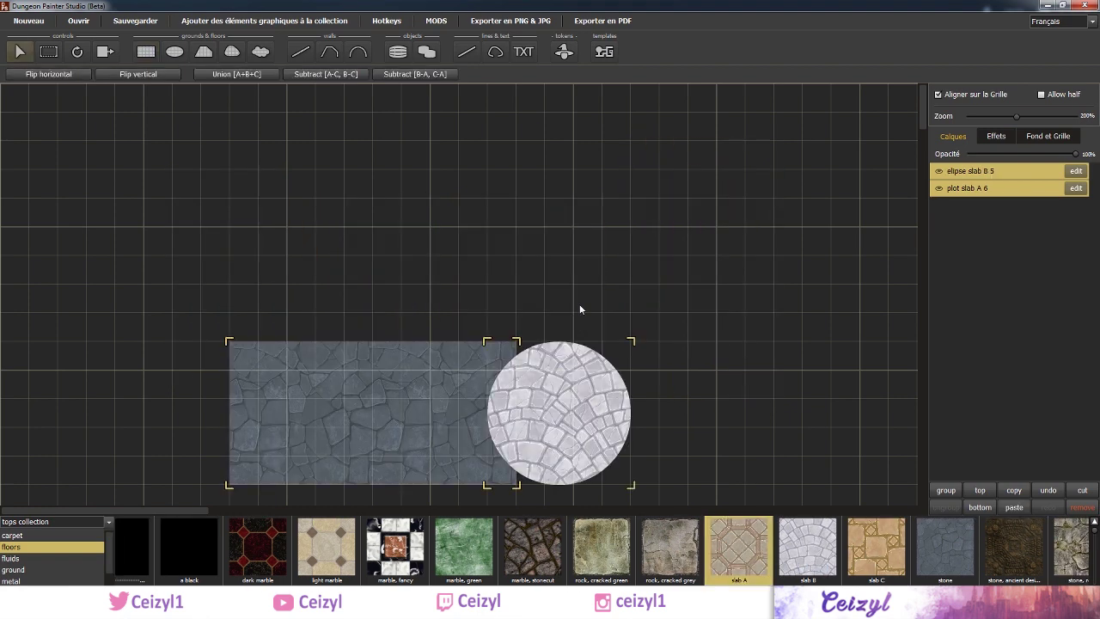
- Duplicate the rectangular and circular floors together and move the copies about six grid squares above the originals
key("ctrl+c")
key("ctrl+v")
left_click_drag(573, 381, 570, 221)
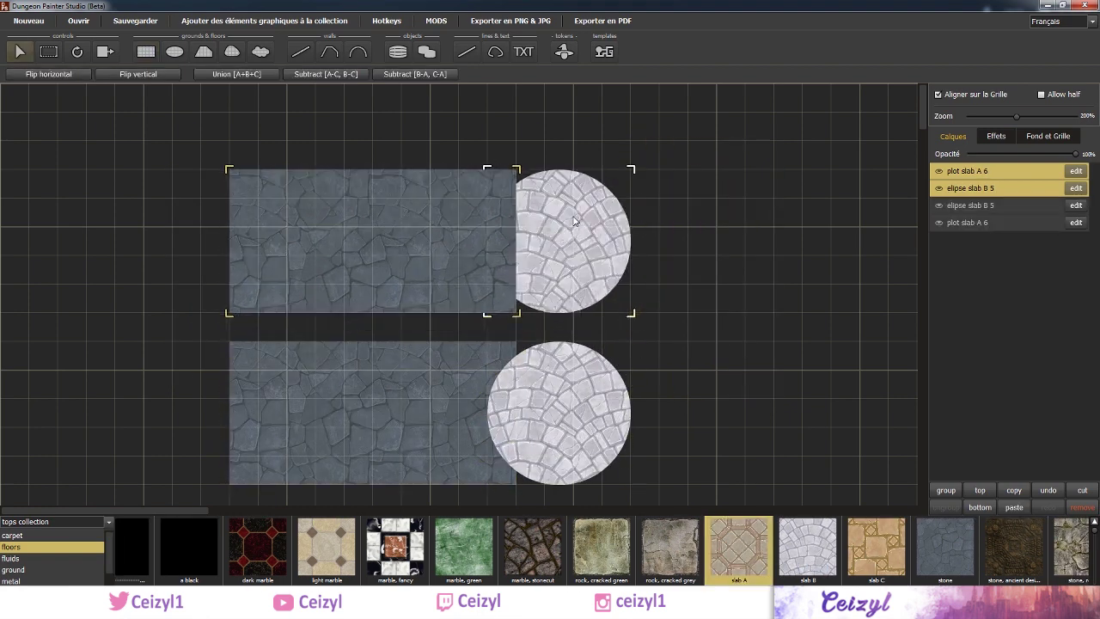
- Delete the copied circular floor and the copied rectangular floor
left_click(988, 189)
key("Delete")
left_click(996, 171)
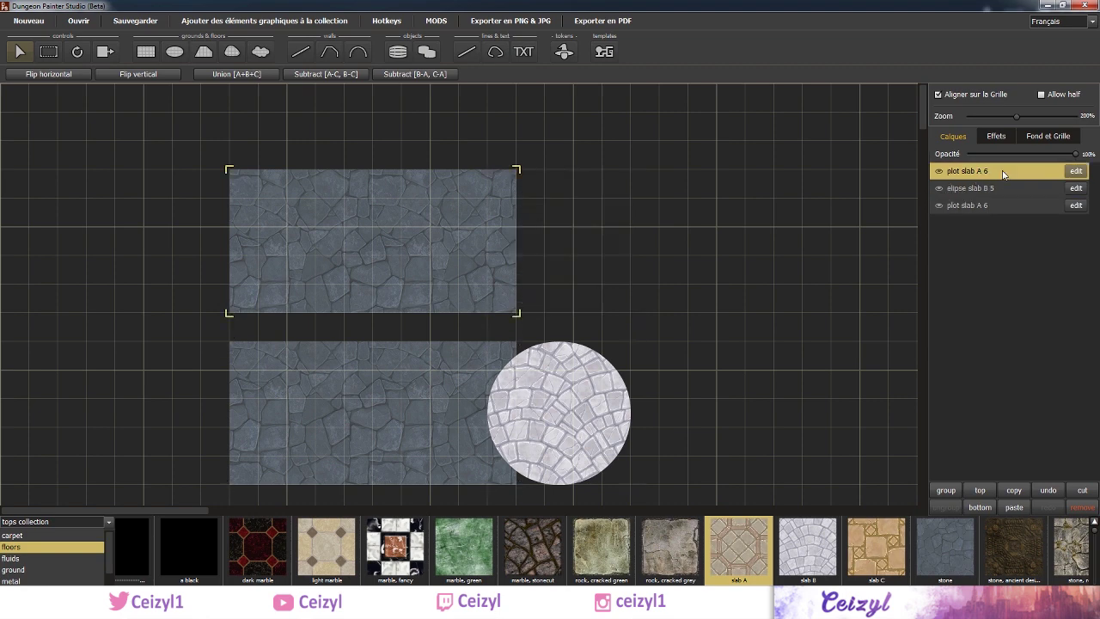
left_click(1082, 507)
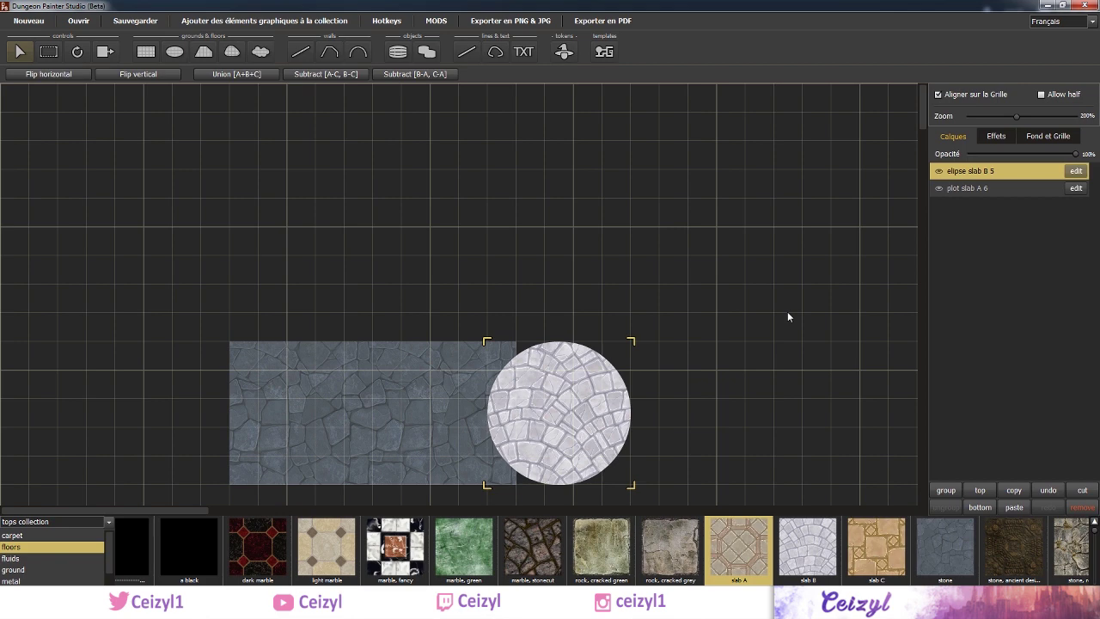
- Move the elipse slab B 5 layer below the plot slab A 6 layer
left_click_drag(1005, 178, 1009, 196)
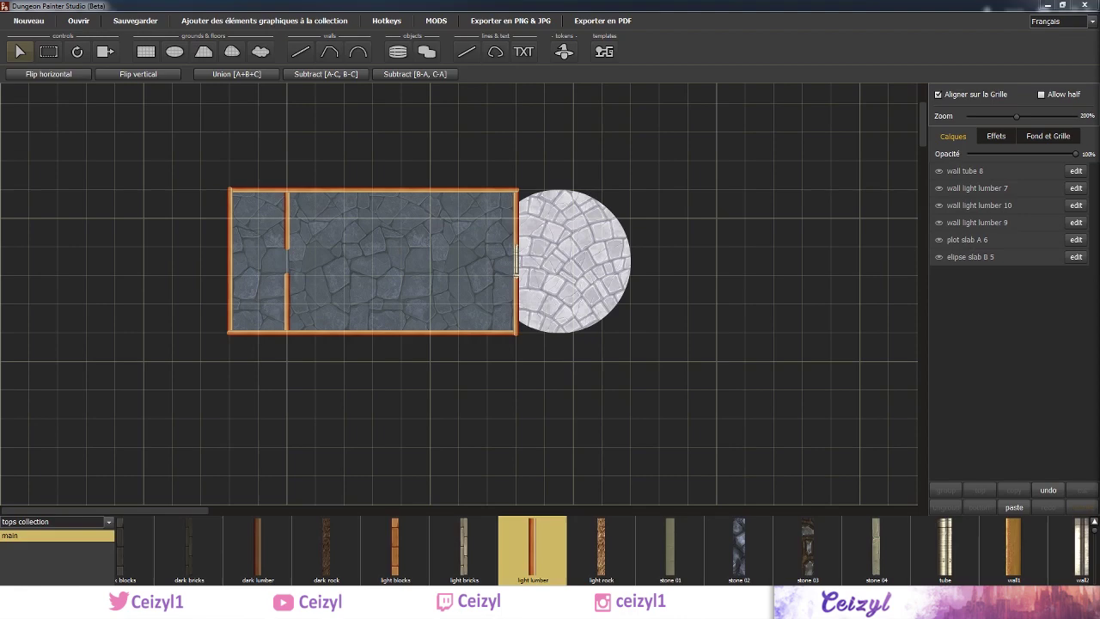
- Group the plot slab A 6 and elipse slab B 5 layers and rename the group as SOL
left_click(988, 257)
left_click(1005, 243, "shift")
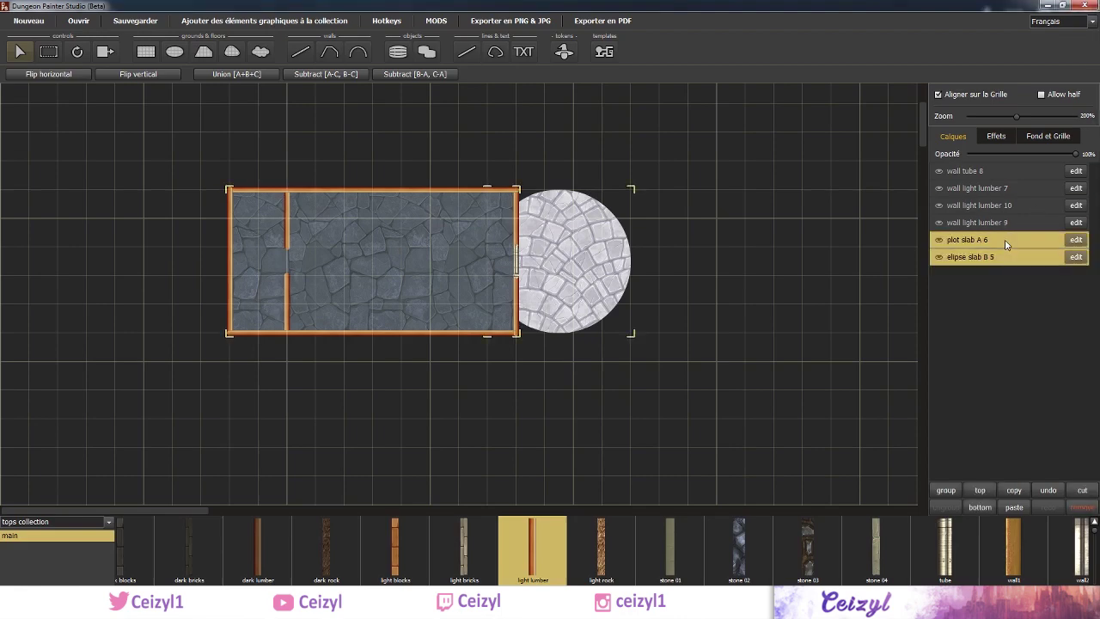
key("ctrl+g")
double_click(991, 242)
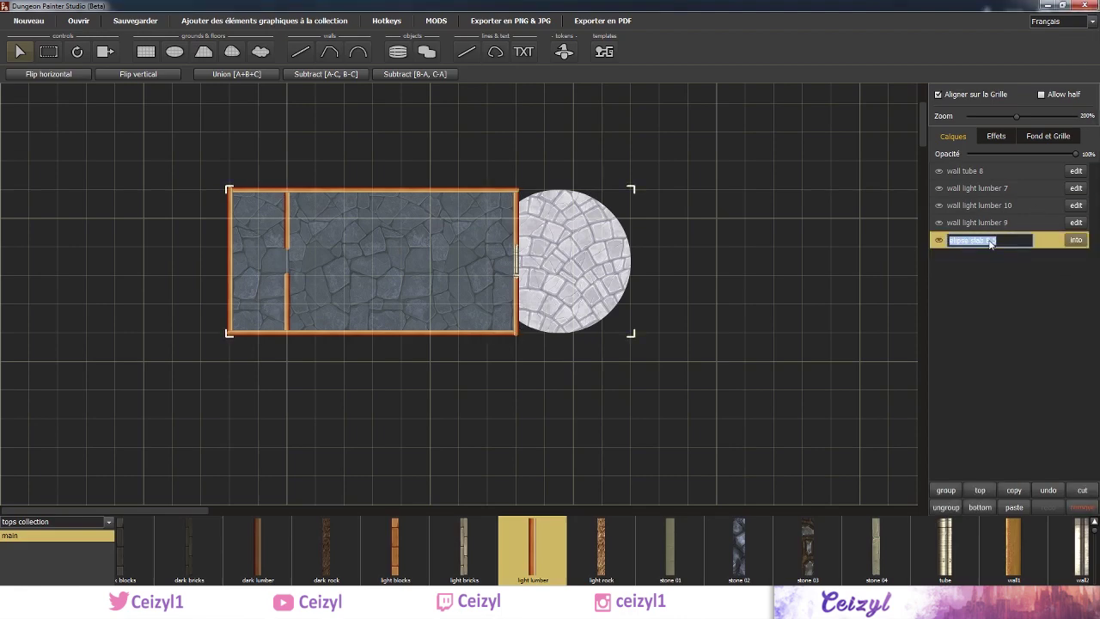
type("SOL")
key("Return")
- Group the three light lumber wall layers and rename the group as MUR
left_click(988, 225)
left_click(979, 189, "shift")
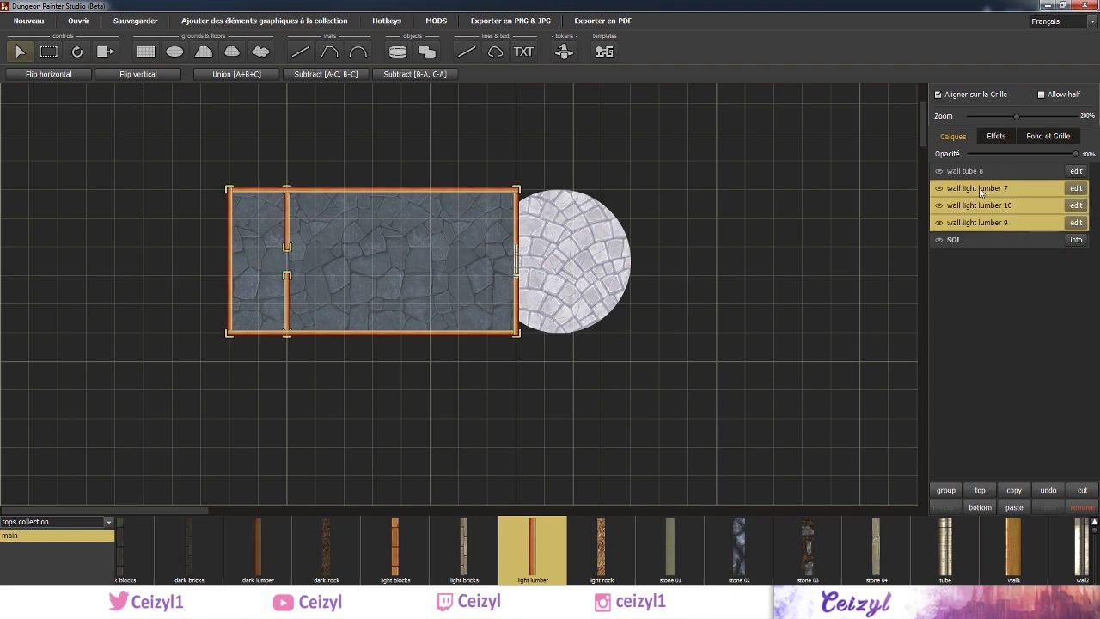
key("ctrl+g")
double_click(979, 190)
key("Return")
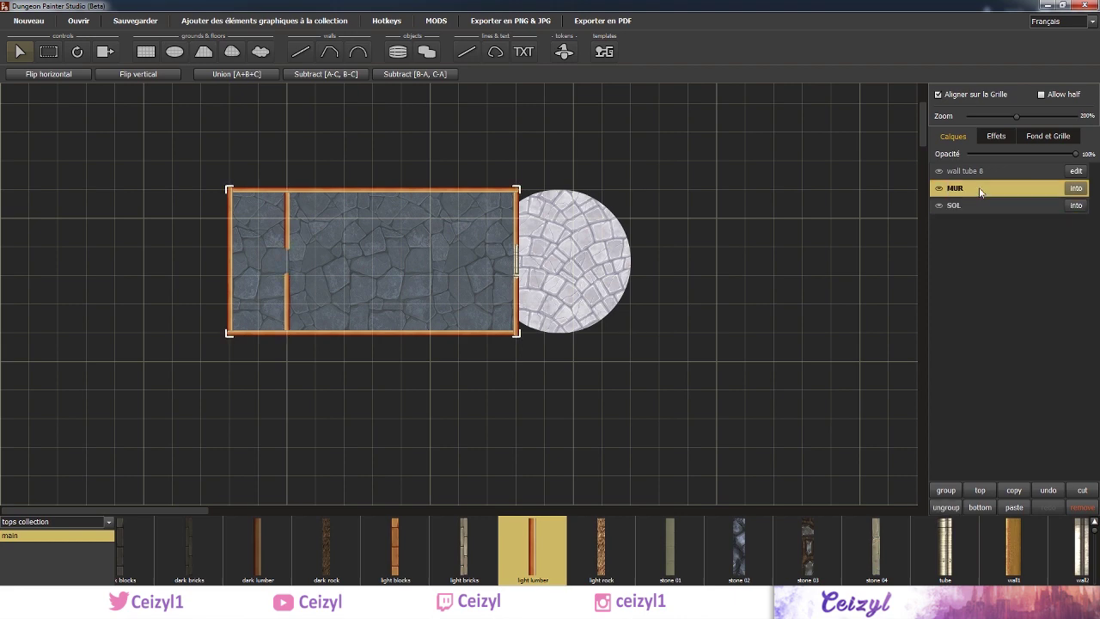
- Rename the wall tube 8 layer as PORTE
left_click(980, 171)
double_click(981, 171)
type("PORTE")
key("Return")
- Look inside the MUR group at its wall layers and return to the root level
left_click(1031, 187, "shift")
left_click(1032, 188)
left_click(1076, 188)
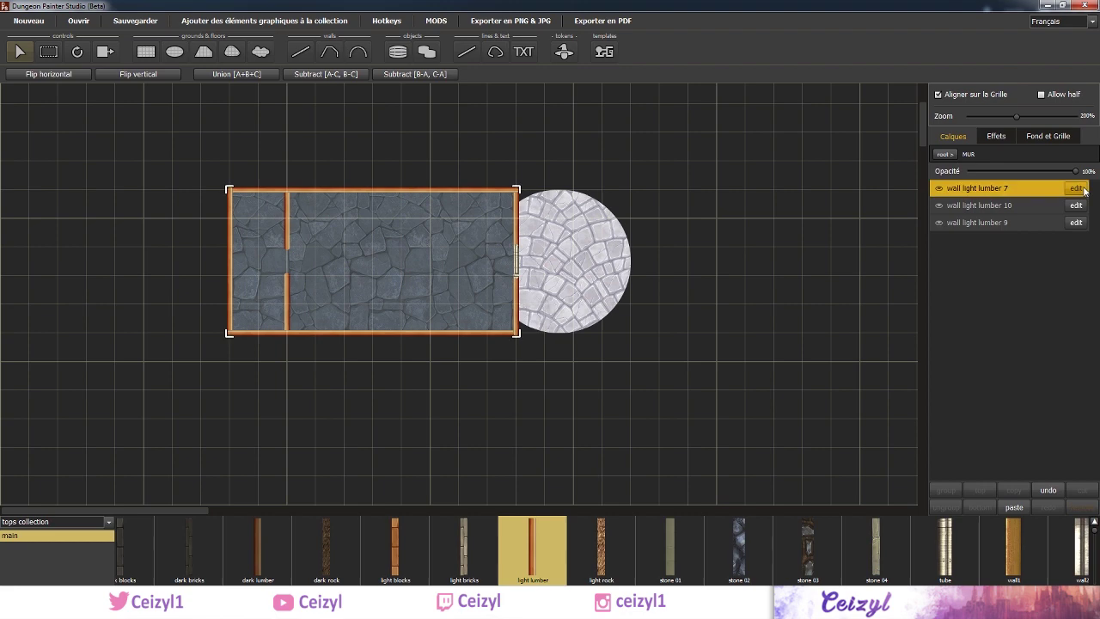
left_click(950, 155)
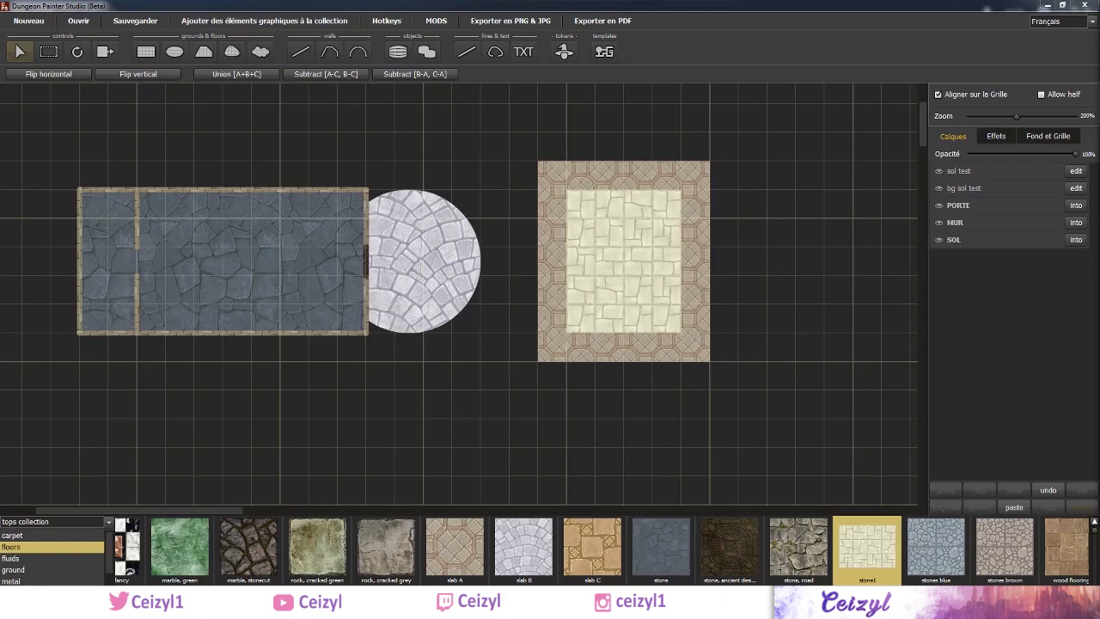
- Try the long, middle and short shadow, bevel, yellow glow and orange light effects on the sol test layer, and clear its effects
left_click(1003, 172)
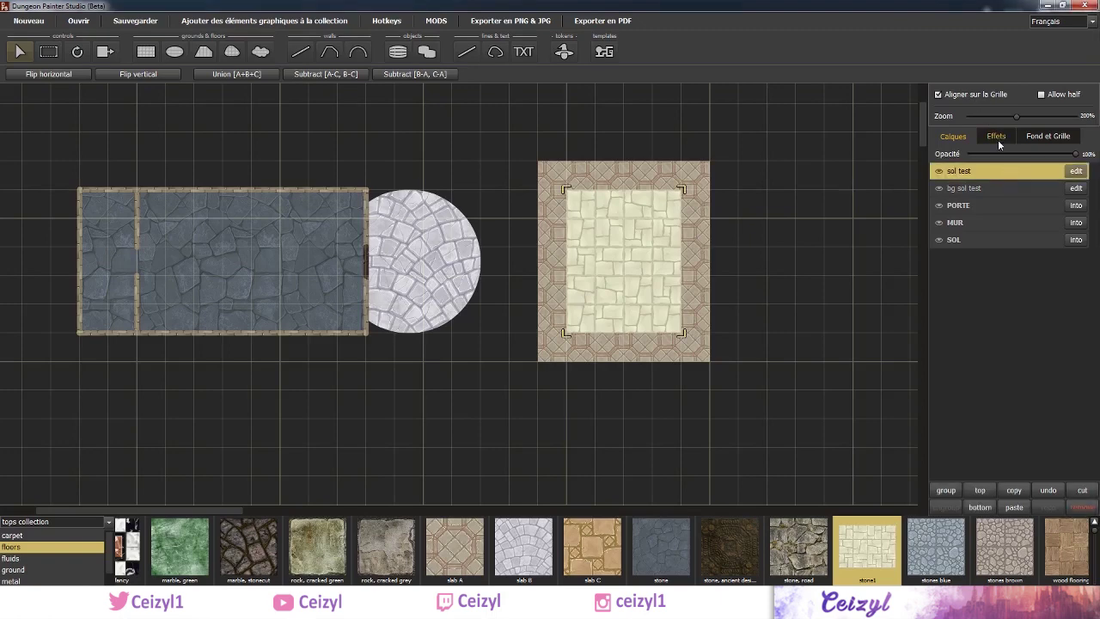
left_click(997, 137)
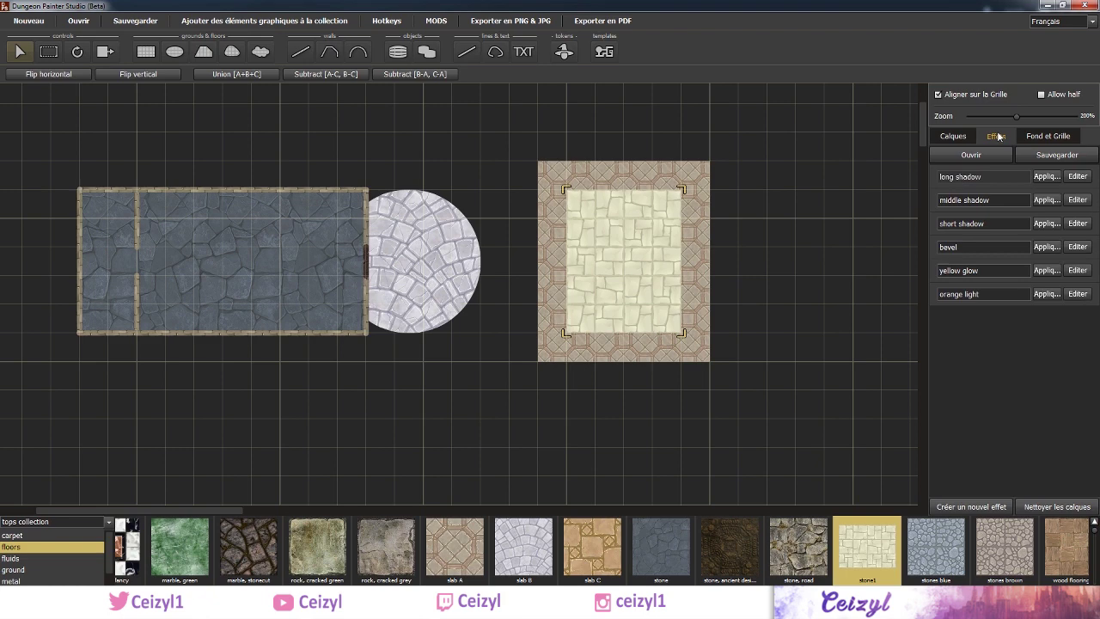
left_click(1045, 176)
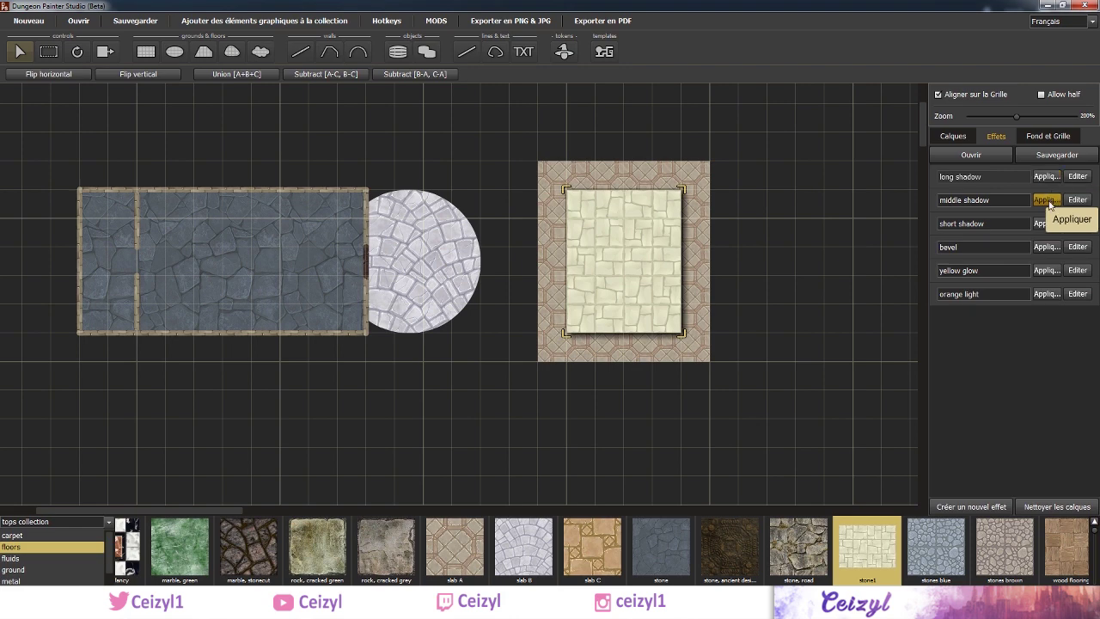
left_click(1048, 201)
left_click(1050, 225)
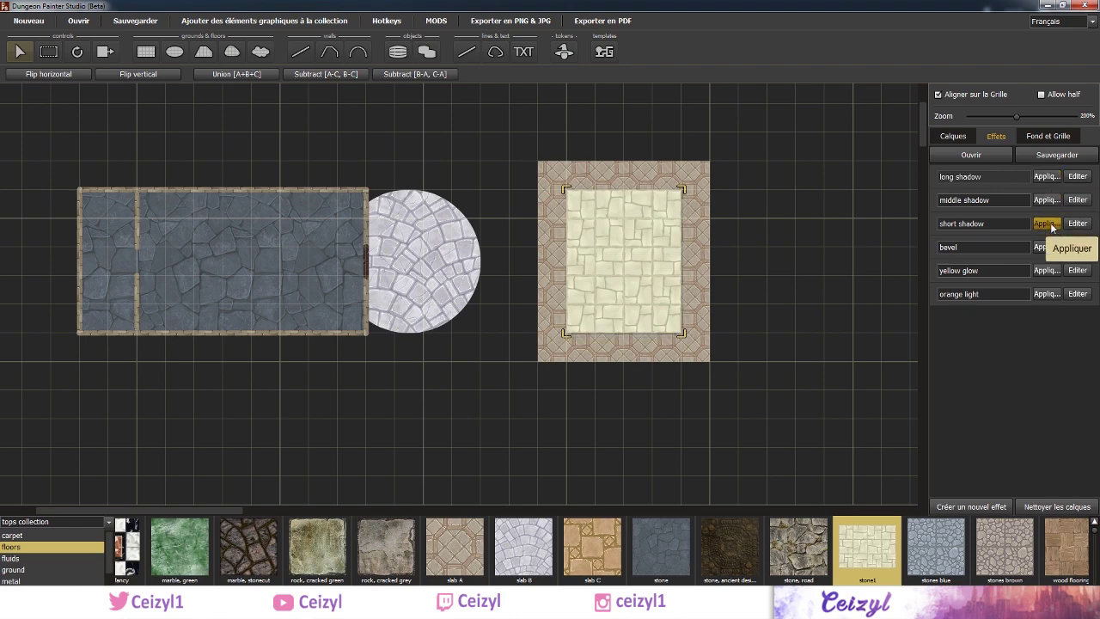
left_click(1052, 247)
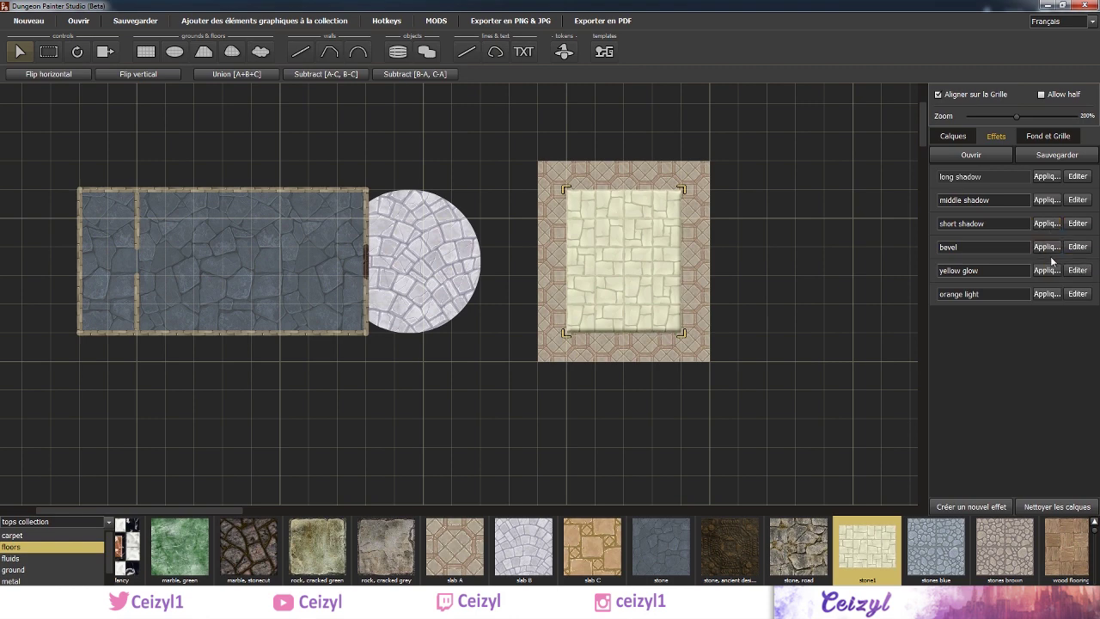
left_click(1050, 270)
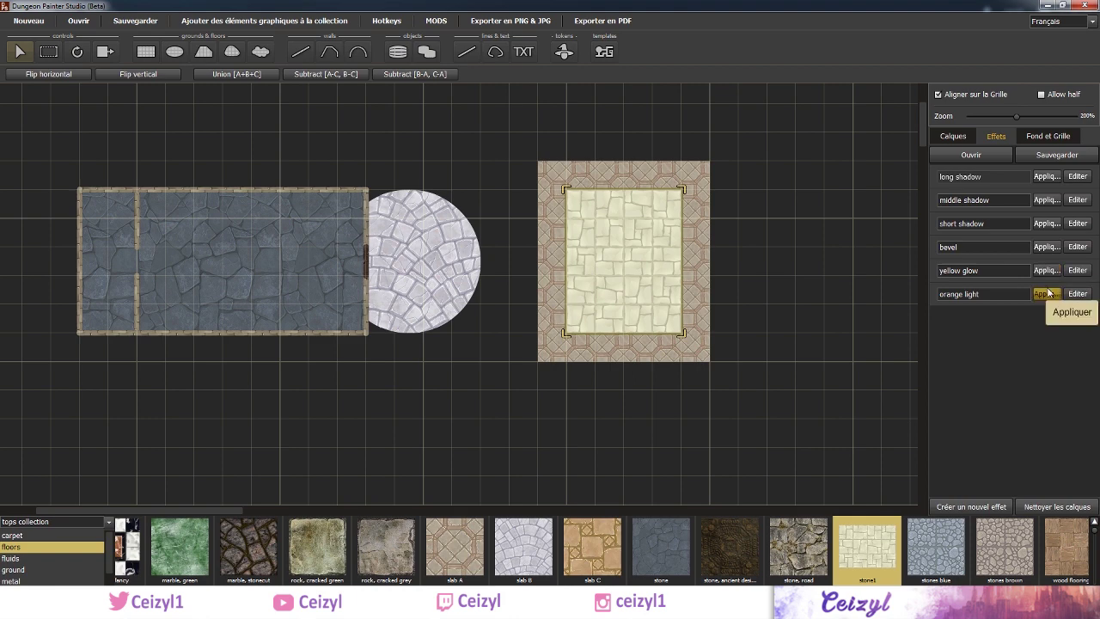
left_click(1047, 294)
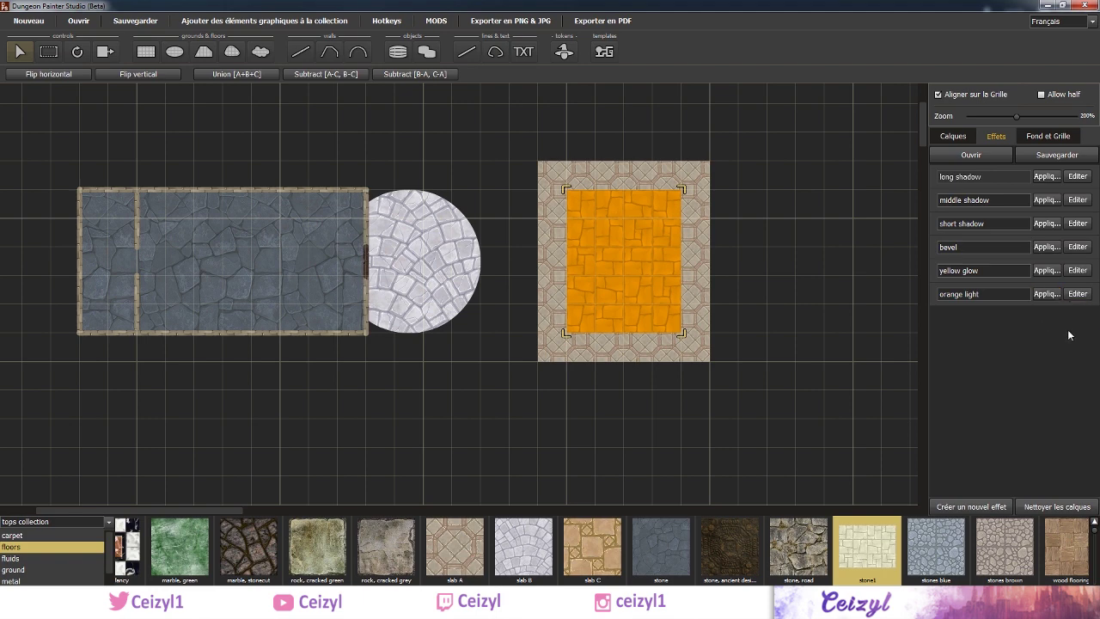
left_click(1087, 507)
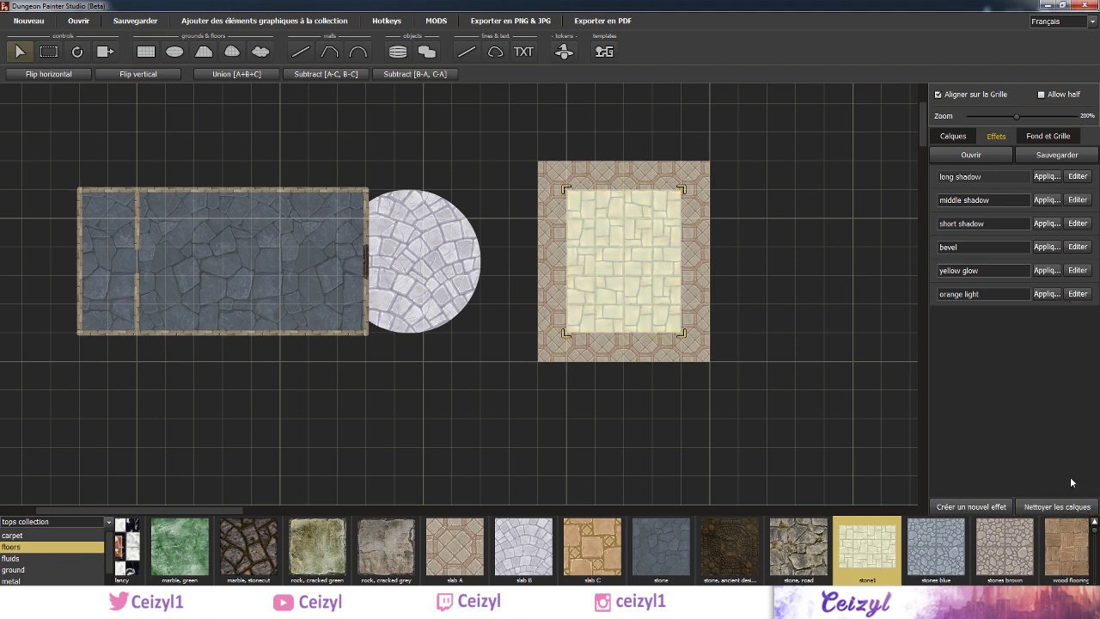
- Create a new effect and name it BLEU
left_click(996, 507)
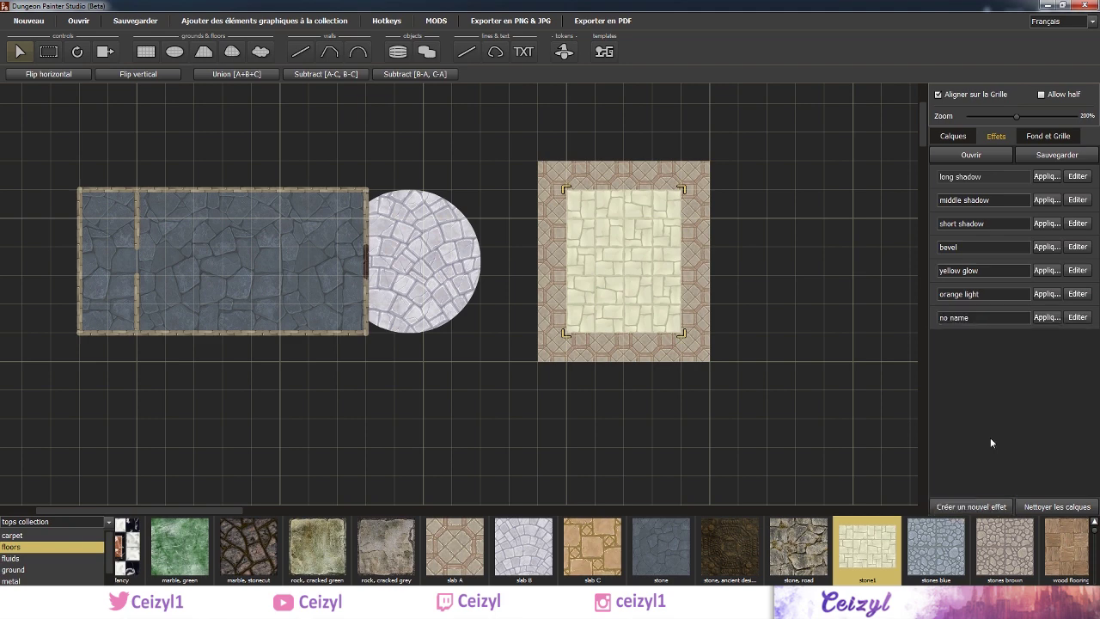
left_click_drag(970, 318, 901, 319)
type("BLEU")
- Add a Tint to the BLEU effect with a dark blue colour and an intensity of 64, and close its settings
left_click(1076, 318)
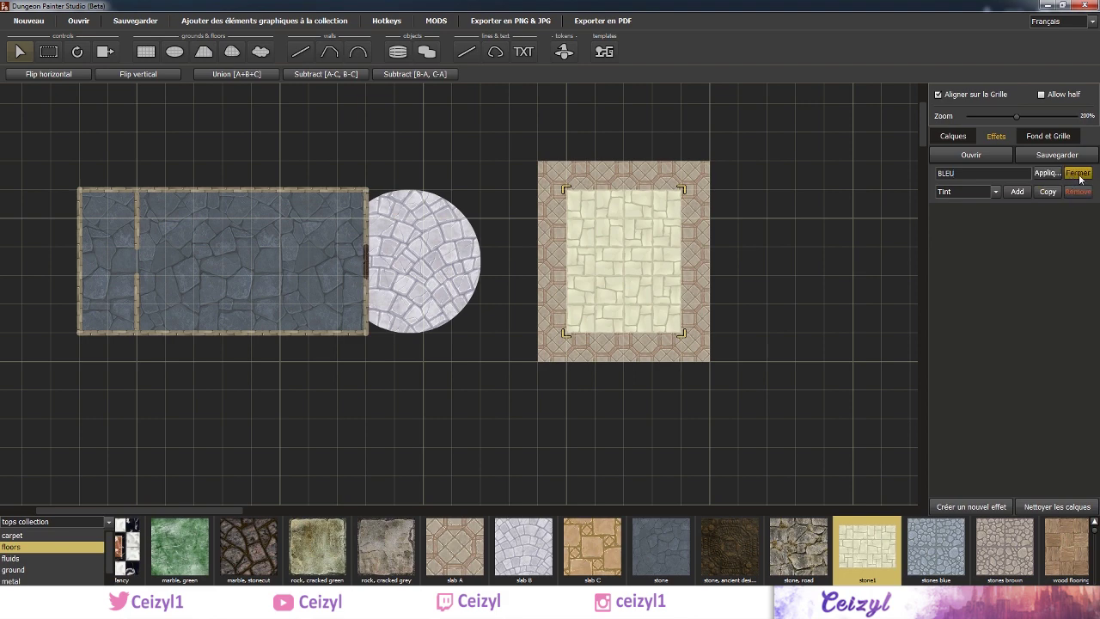
left_click(995, 192)
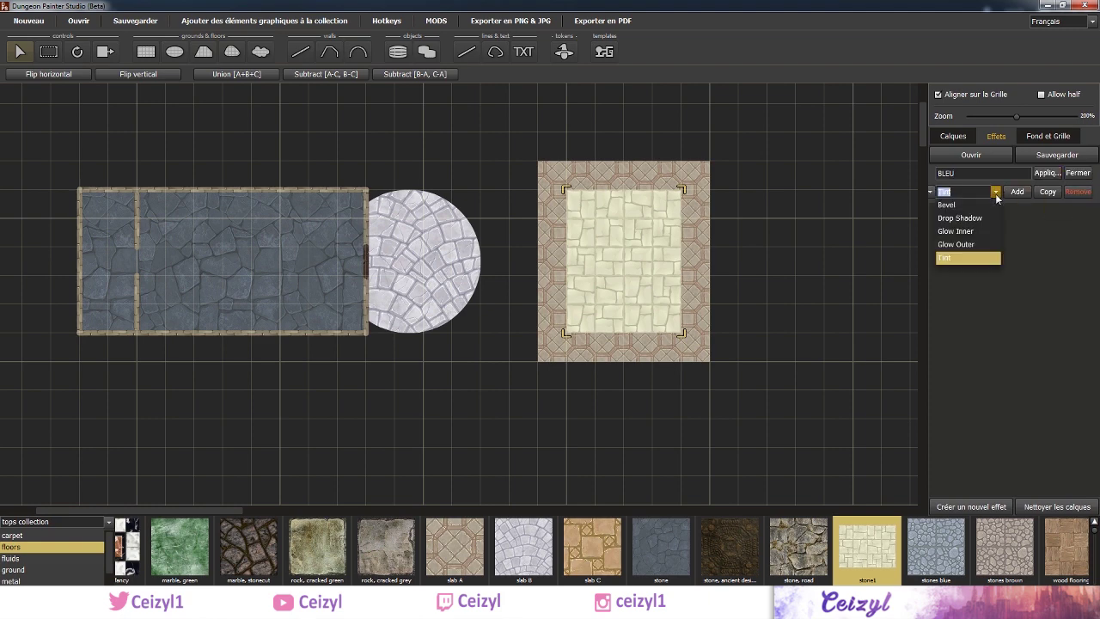
left_click(996, 195)
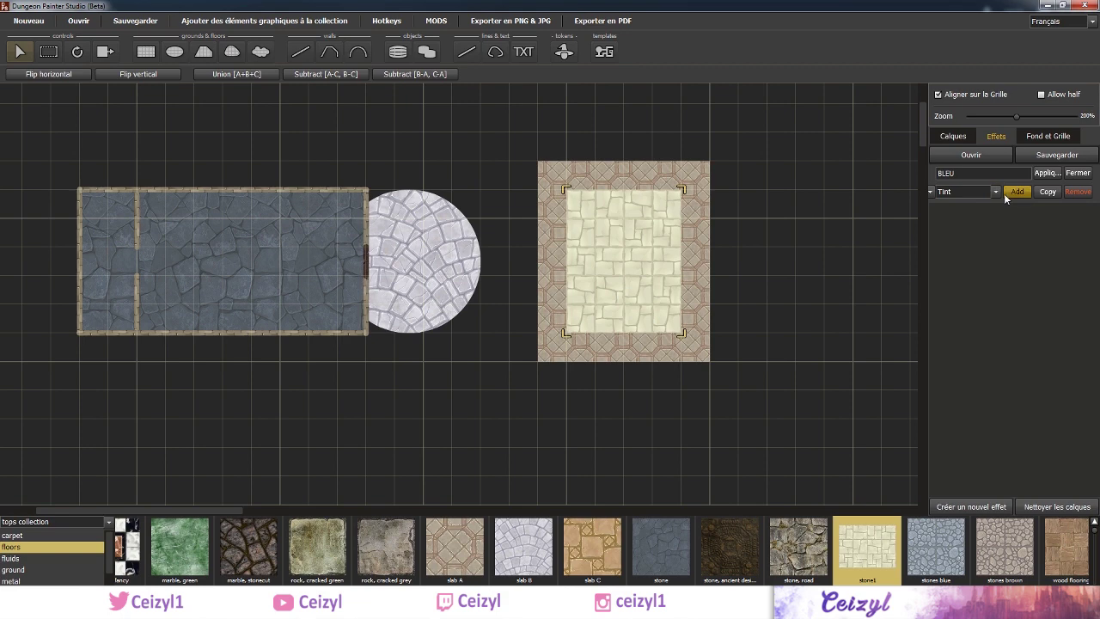
left_click(1016, 193)
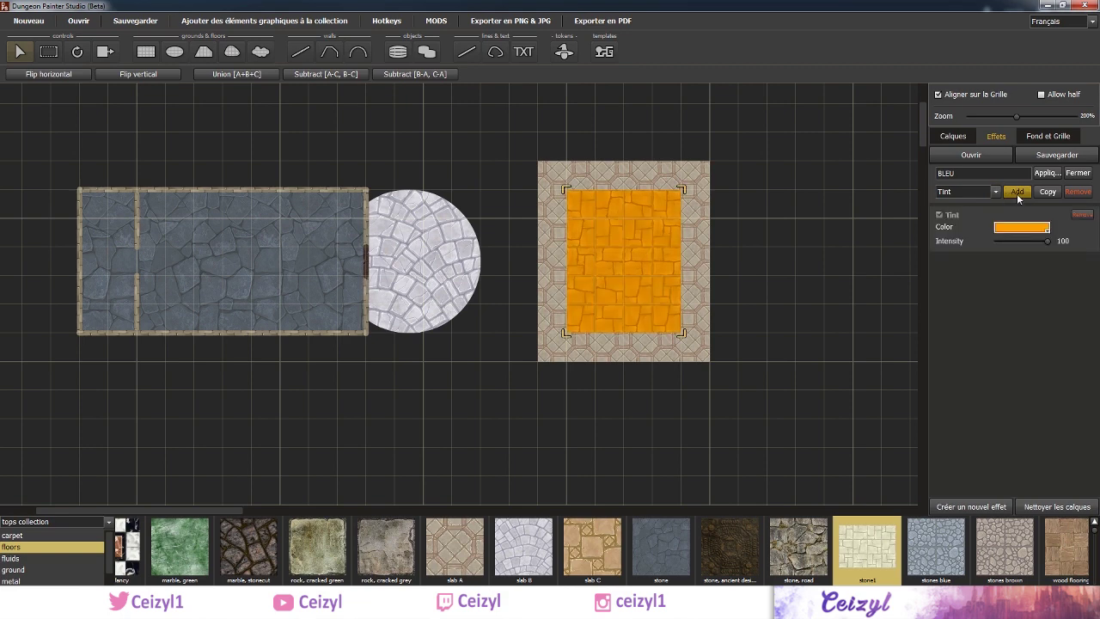
left_click(1021, 229)
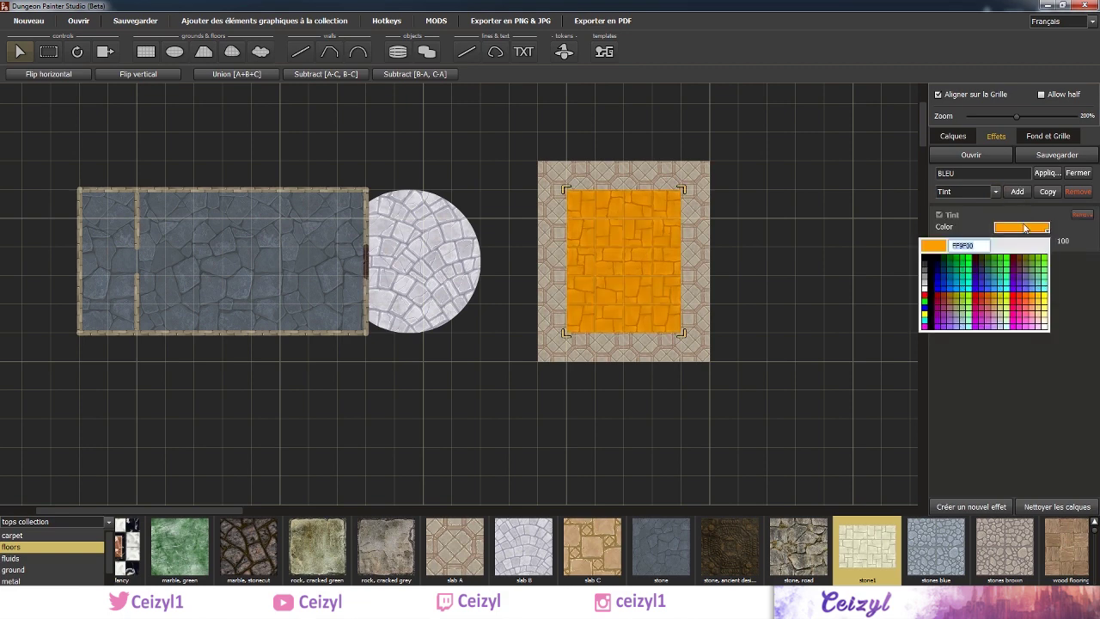
left_click(982, 275)
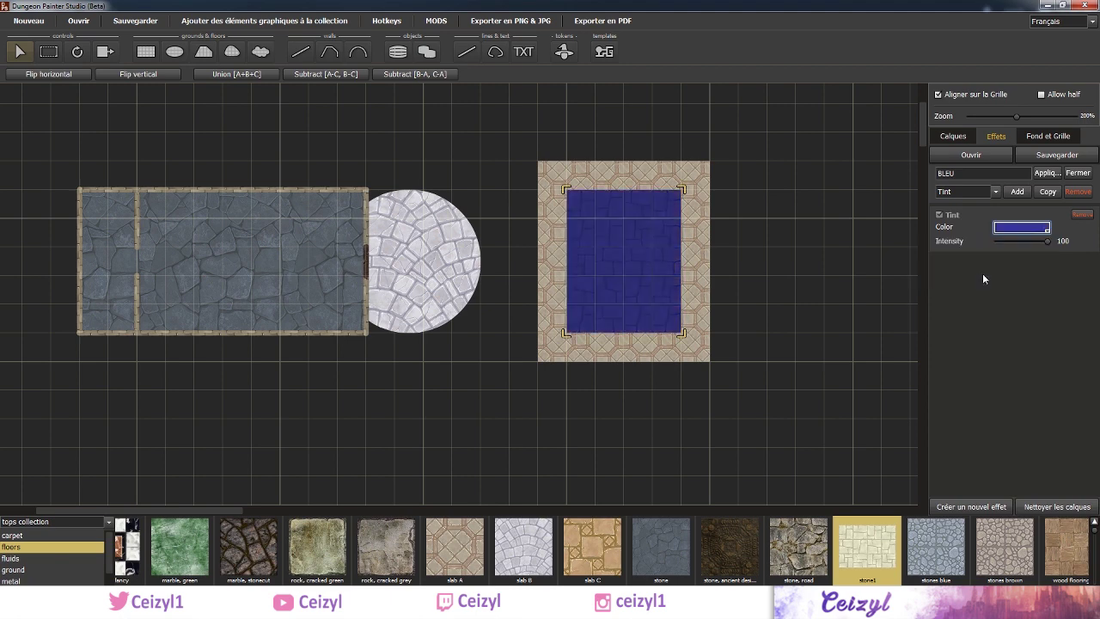
left_click_drag(1050, 242, 1032, 245)
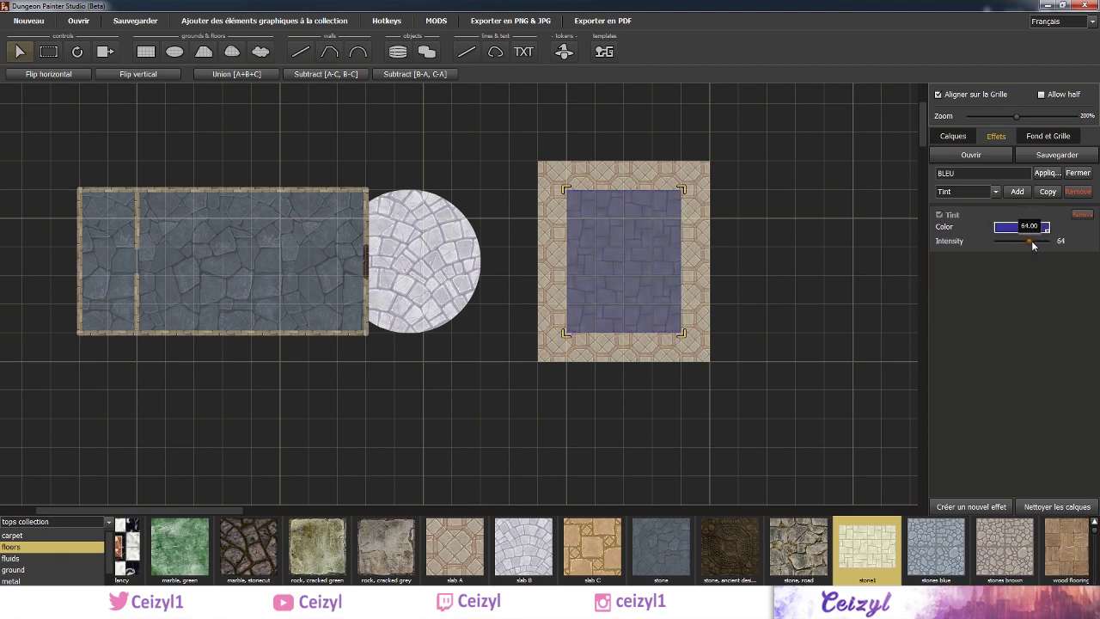
left_click(1081, 175)
- Apply the BLEU effect to the SOL group
left_click(952, 135)
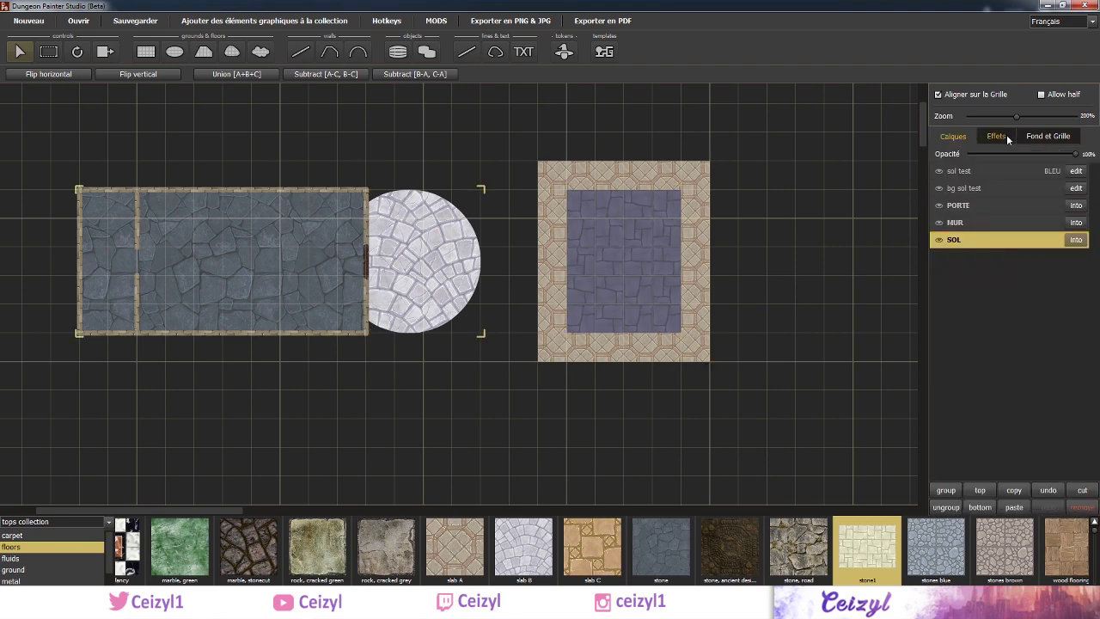
left_click(1007, 137)
left_click(1045, 318)
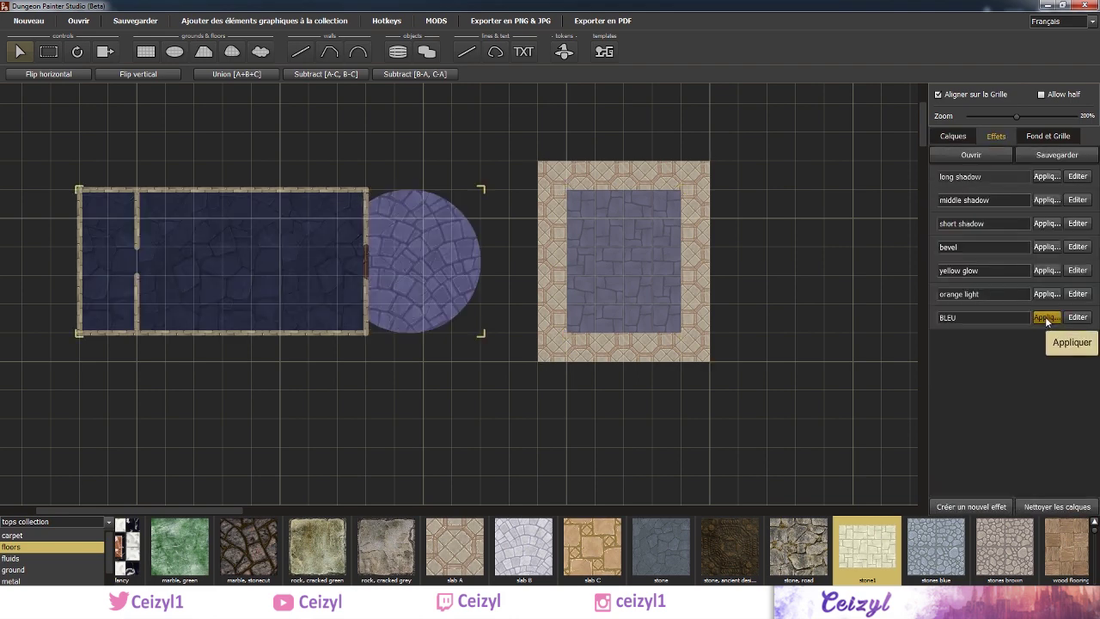
- Save the effects to a file named effects_BLEU1
left_click(1077, 317)
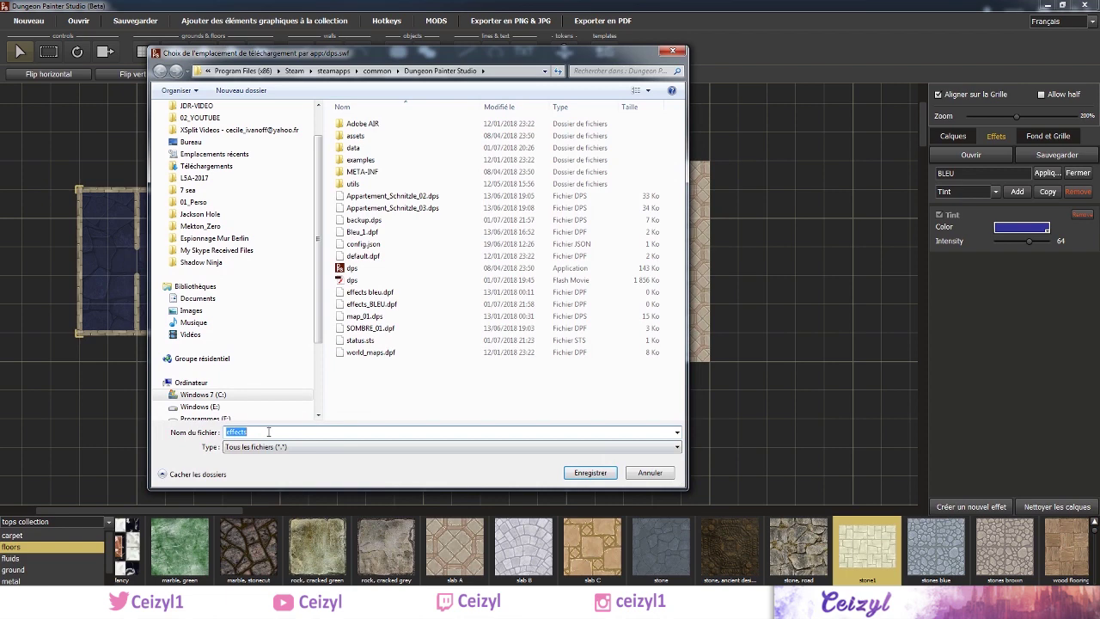
type("_BLEU1")
left_click(571, 469)
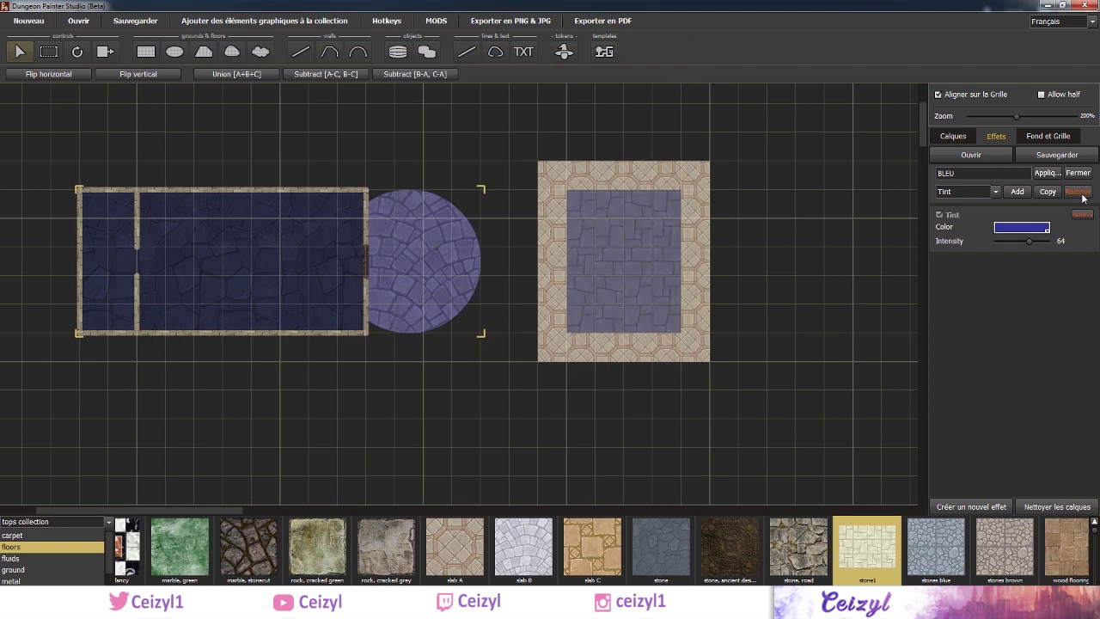
- Delete the BLEU effect and load a saved effects file
left_click(1080, 193)
left_click(587, 332)
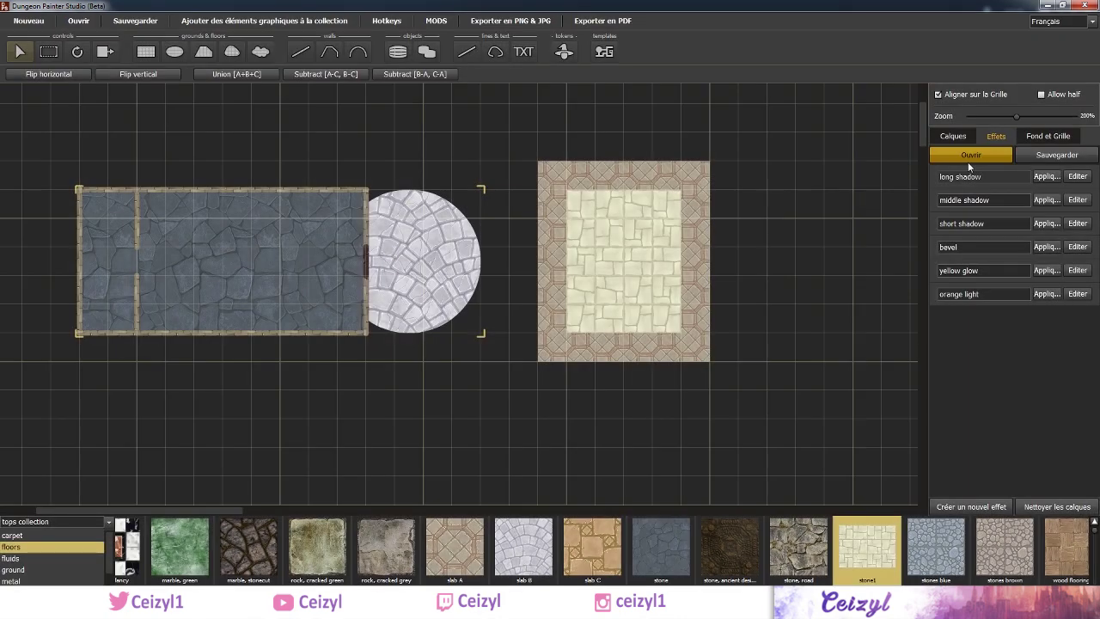
left_click(967, 156)
left_click(588, 473)
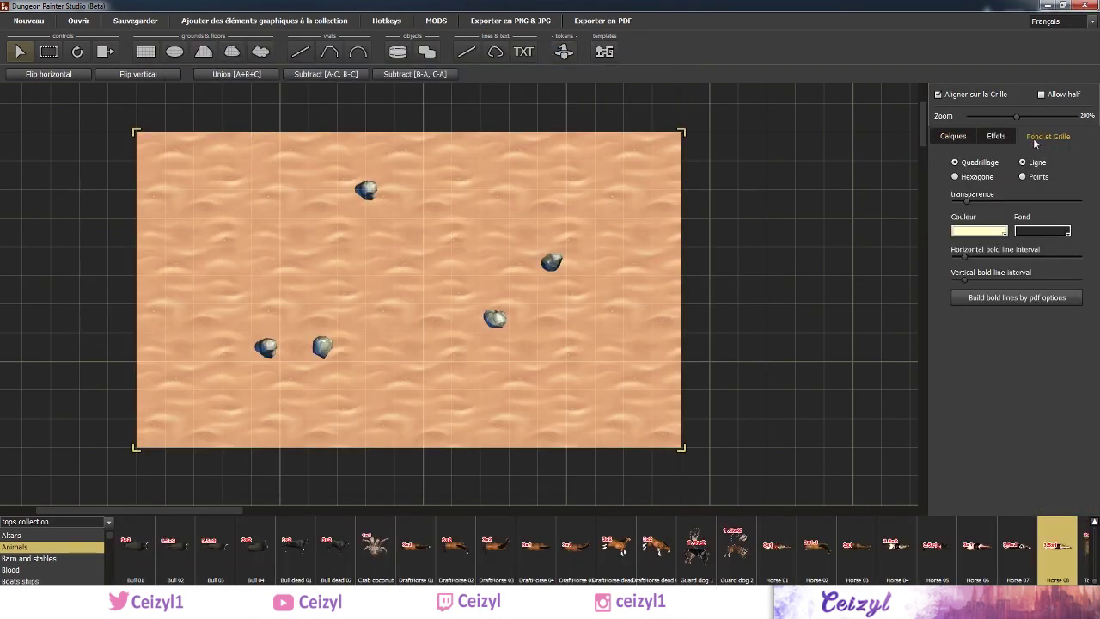
- Try the points style for the grid, switch back to lines and slightly increase the grid's transparency value
left_click(1022, 176)
left_click(1023, 162)
mouse_move(971, 201)
left_mouse_down()
mouse_move(961, 201)
mouse_move(975, 207)
left_mouse_up()
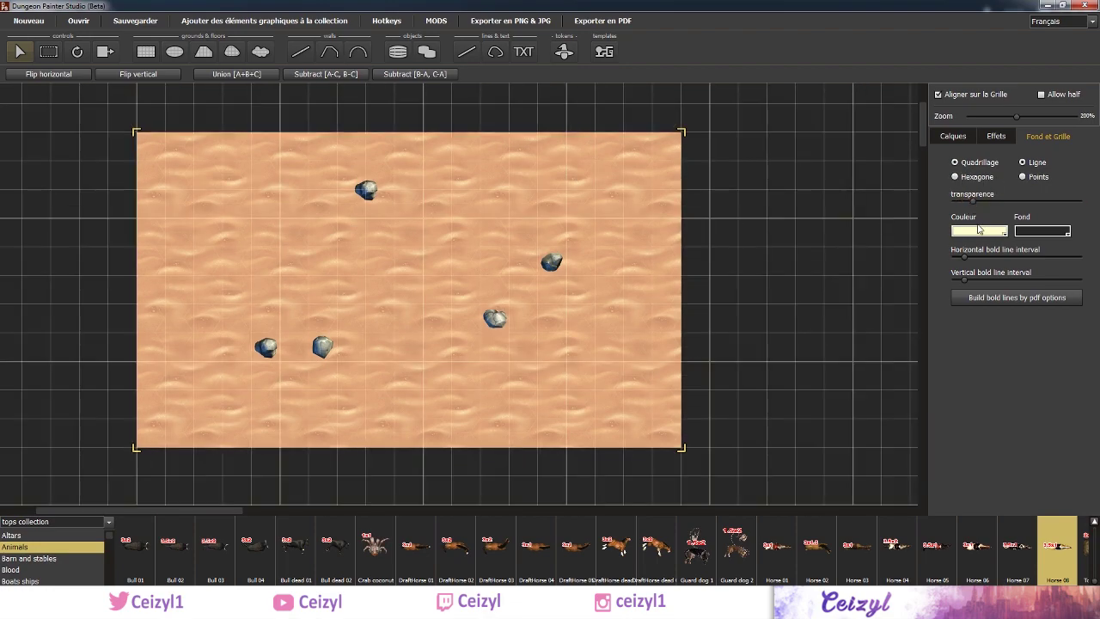
- Set the grid colour to black and the map background to grey
left_click(979, 230)
left_click(960, 276)
left_click(1031, 232)
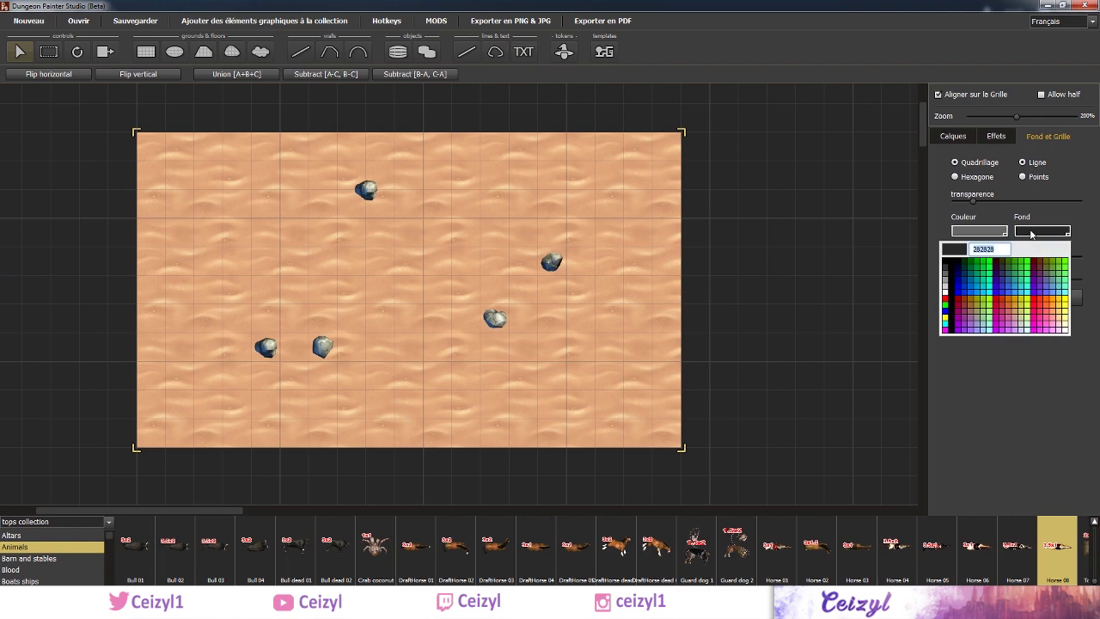
left_click(945, 284)
left_click(964, 258)
- Try the horizontal and vertical bold line intervals and lower the grid's transparency value to 0
mouse_move(965, 258)
left_mouse_down()
mouse_move(979, 277)
mouse_move(965, 279)
left_mouse_up()
left_click_drag(1003, 200, 947, 213)
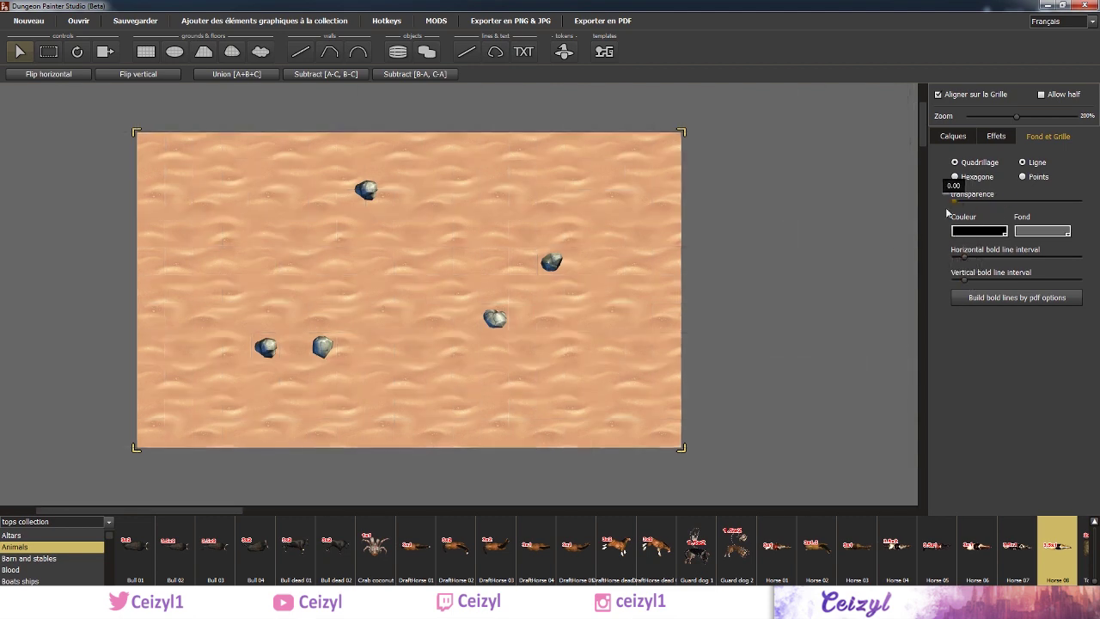